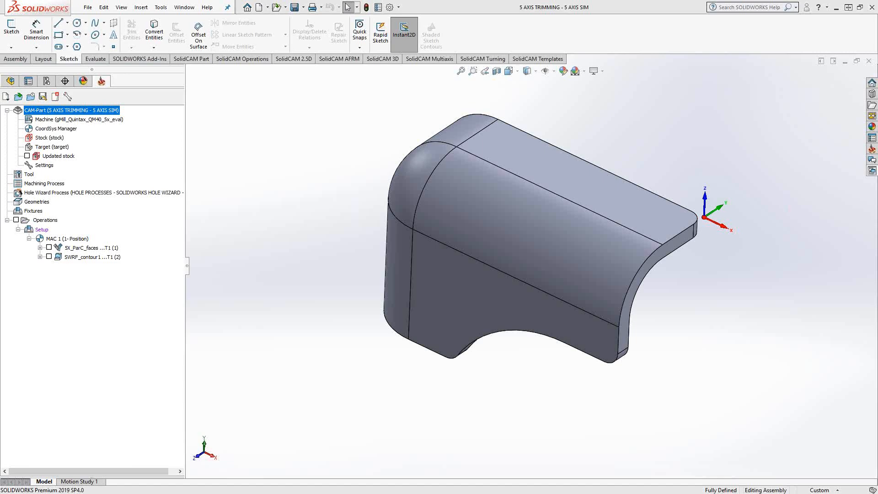
Open the 5X_ParC_faces operation and display its drive surface faces on the part, inspecting them from several angles.
{"action": "middle_click_drag", "start_coordinate": [498, 314], "coordinate": [489, 268]}
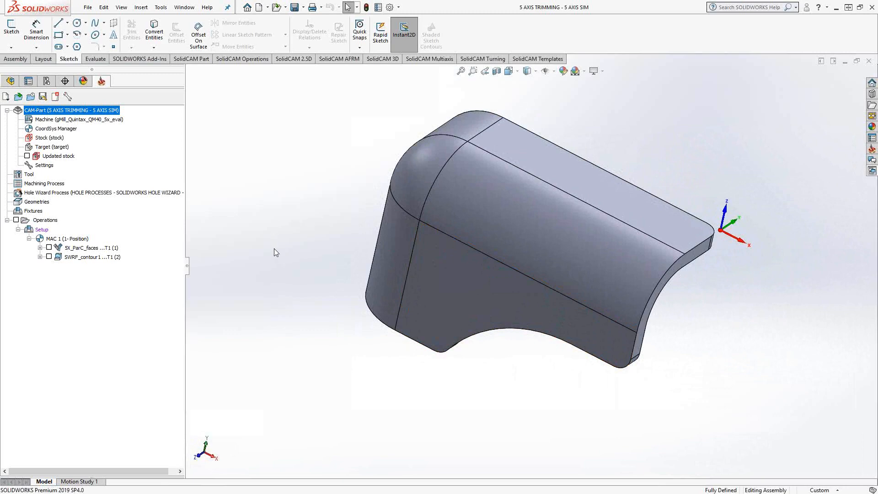
{"action": "left_click", "coordinate": [95, 248]}
{"action": "double_click", "coordinate": [95, 248]}
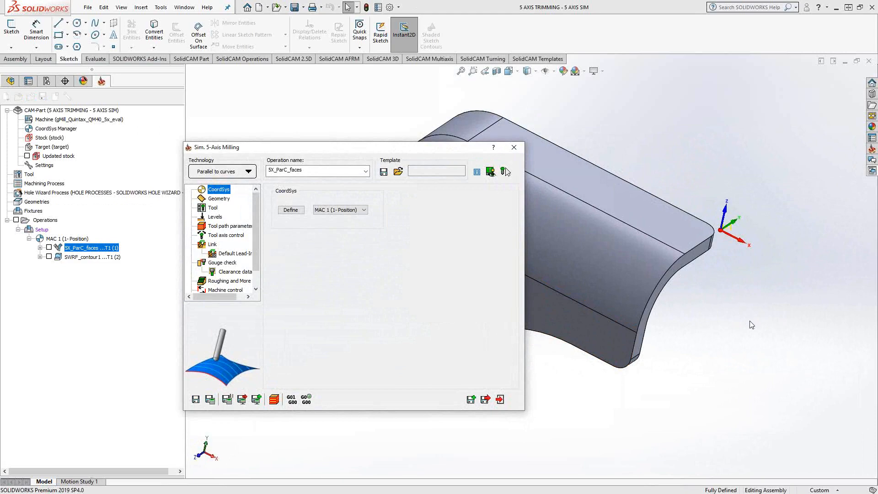
{"action": "left_click_drag", "start_coordinate": [355, 147], "coordinate": [280, 104]}
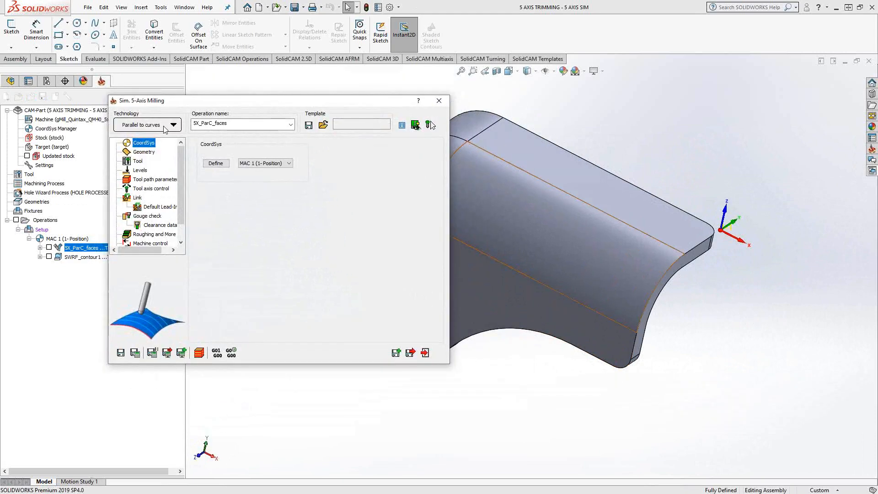
{"action": "left_click", "coordinate": [146, 152]}
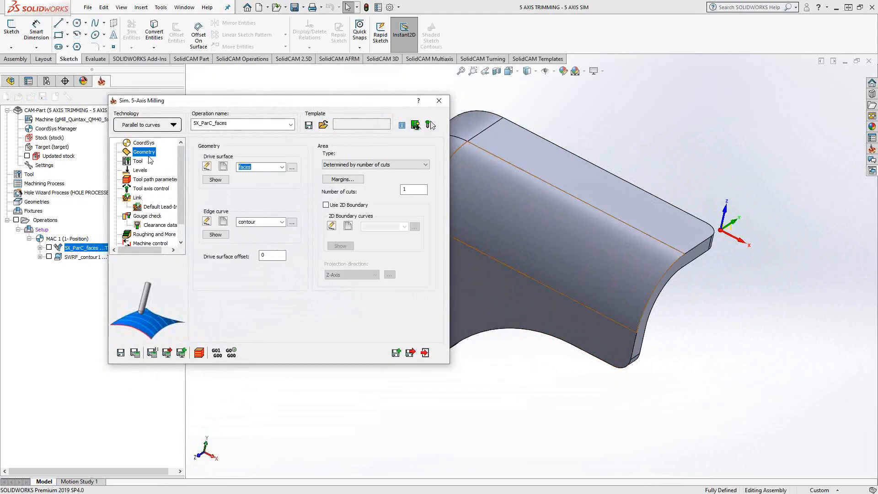
{"action": "left_click", "coordinate": [216, 180]}
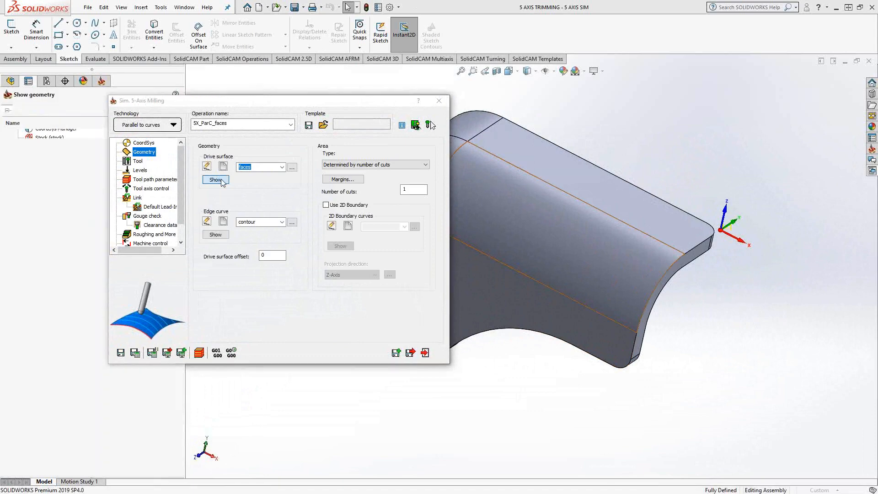
{"action": "middle_click_drag", "start_coordinate": [534, 296], "coordinate": [454, 234]}
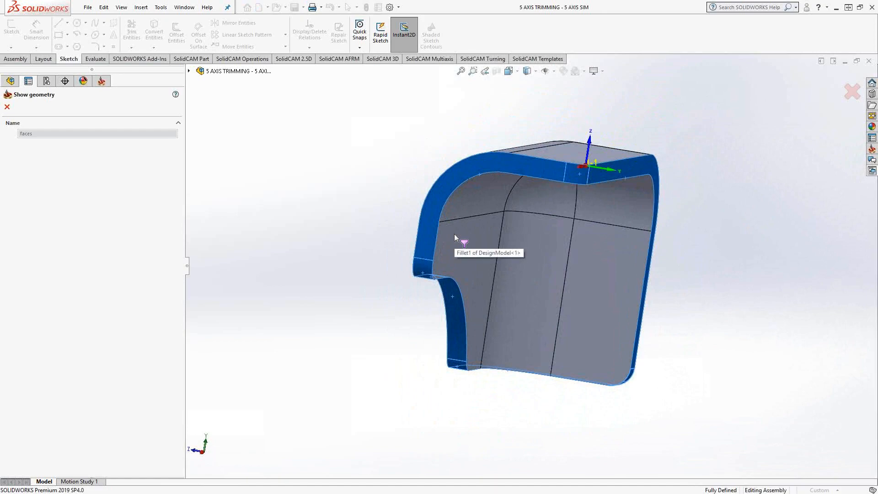
{"action": "middle_click_drag", "start_coordinate": [469, 226], "coordinate": [504, 238]}
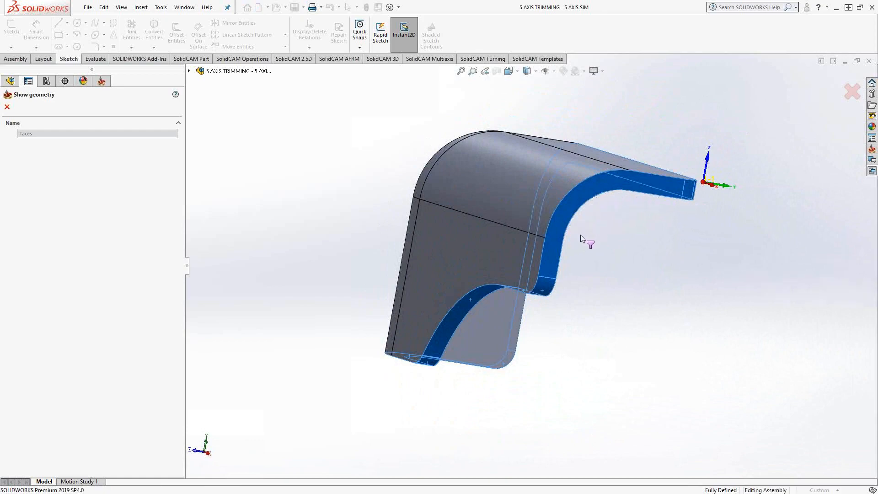
{"action": "middle_click_drag", "start_coordinate": [581, 234], "coordinate": [610, 262]}
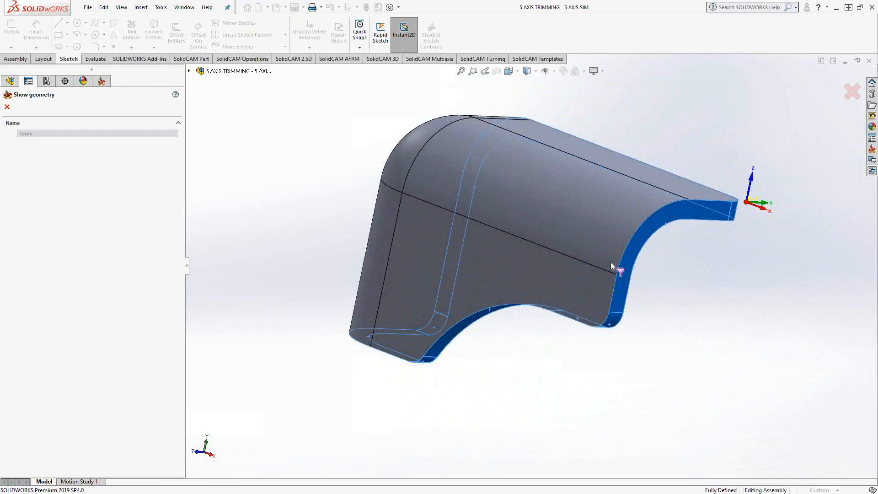
{"action": "left_click", "coordinate": [7, 107]}
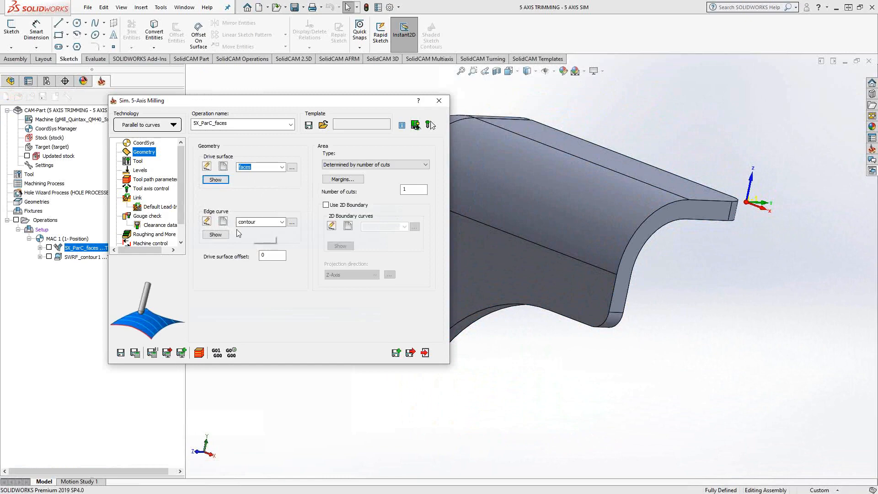
Display the operation's edge curve contour on the part and inspect how it follows the trimmed edge.
{"action": "left_click", "coordinate": [219, 234]}
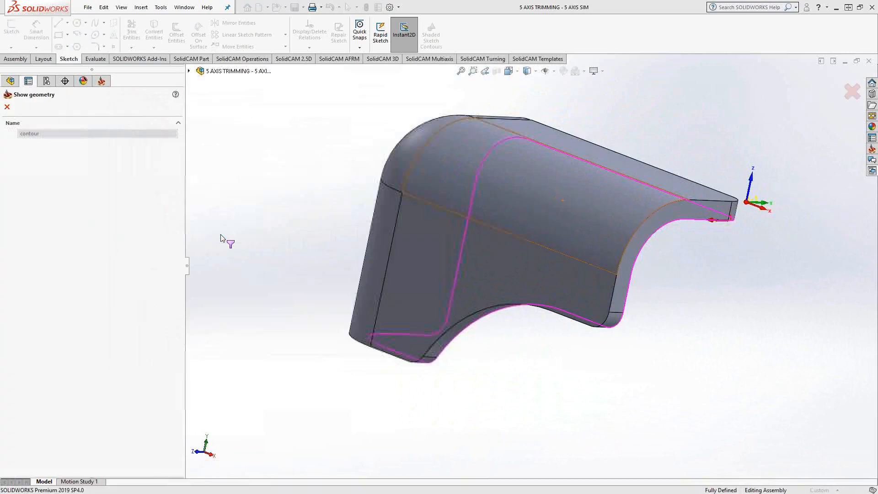
{"action": "mouse_move", "coordinate": [624, 248]}
{"action": "middle_mouse_down"}
{"action": "mouse_move", "coordinate": [705, 252]}
{"action": "mouse_move", "coordinate": [748, 291]}
{"action": "mouse_move", "coordinate": [641, 251]}
{"action": "middle_mouse_up"}
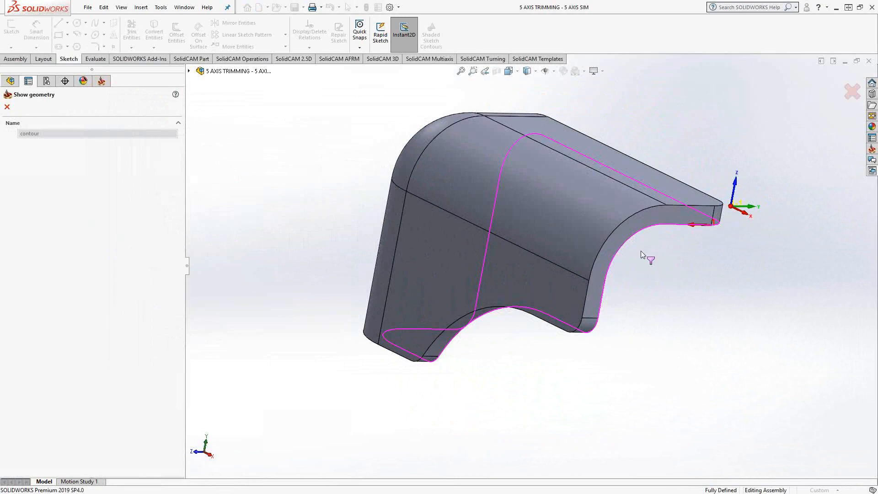
{"action": "left_click", "coordinate": [7, 107]}
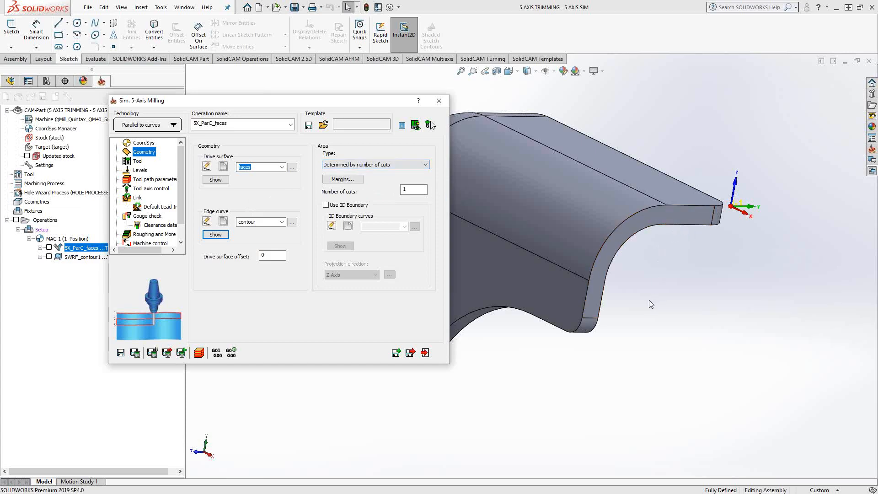
Examine the operation's tool data and its clearance area and safety distance levels.
{"action": "left_click", "coordinate": [137, 162]}
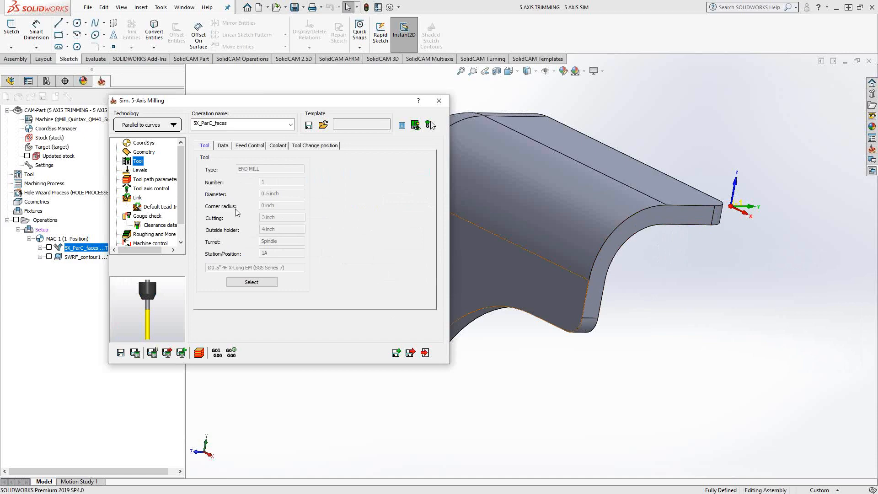
{"action": "left_click", "coordinate": [143, 172]}
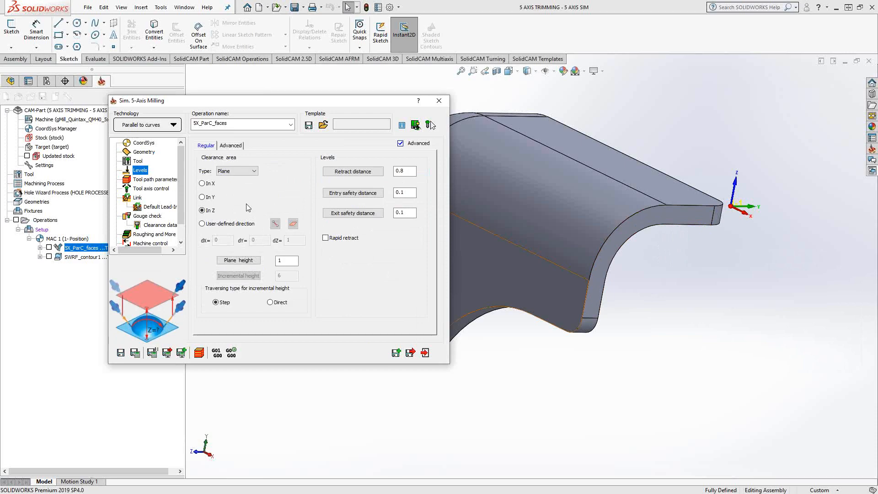
{"action": "left_click", "coordinate": [254, 171]}
{"action": "left_click", "coordinate": [276, 194]}
Examine the tool path step over and sorting settings, and the side tilt angle in the tool axis control.
{"action": "left_click", "coordinate": [139, 180]}
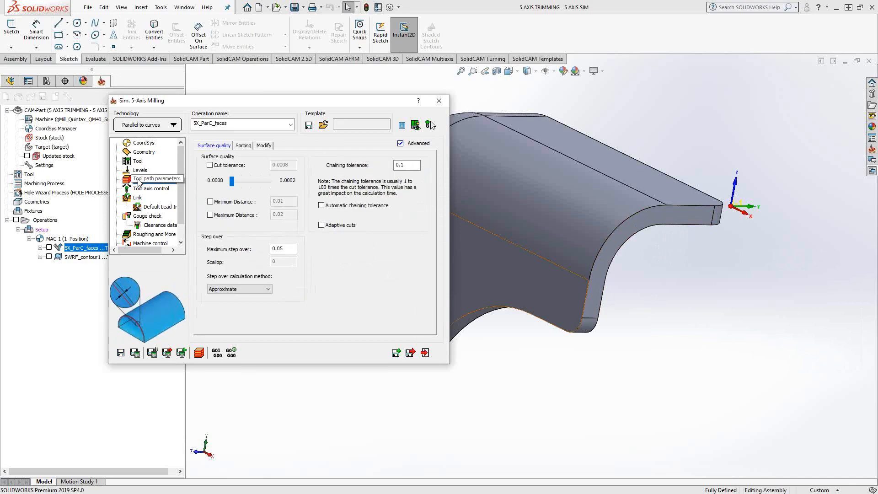
{"action": "double_click", "coordinate": [277, 248]}
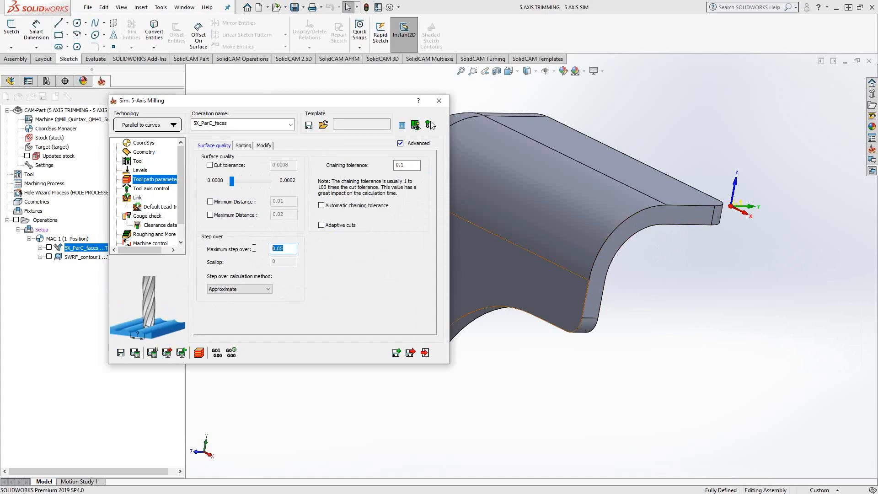
{"action": "left_click", "coordinate": [243, 146]}
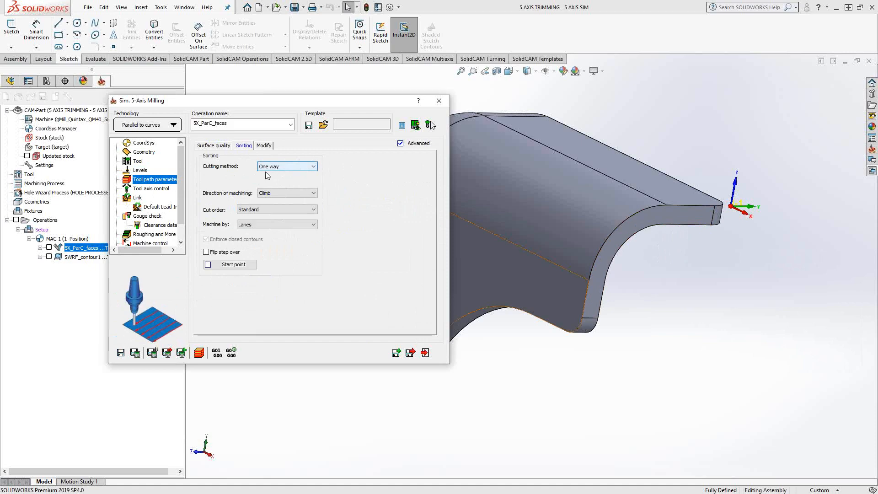
{"action": "left_click", "coordinate": [150, 191]}
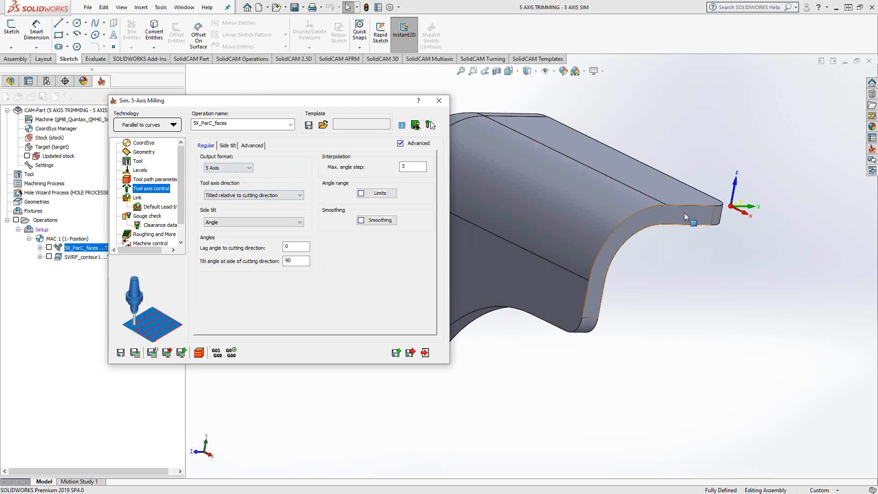
{"action": "double_click", "coordinate": [293, 261]}
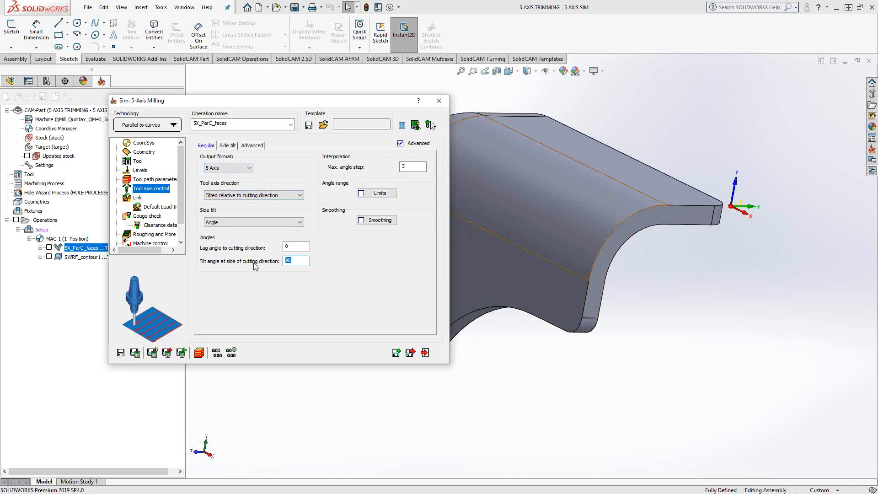
Try to edit the drive surface geometry from within the operation, and close the operation.
{"action": "left_click", "coordinate": [143, 153]}
{"action": "left_click", "coordinate": [206, 166]}
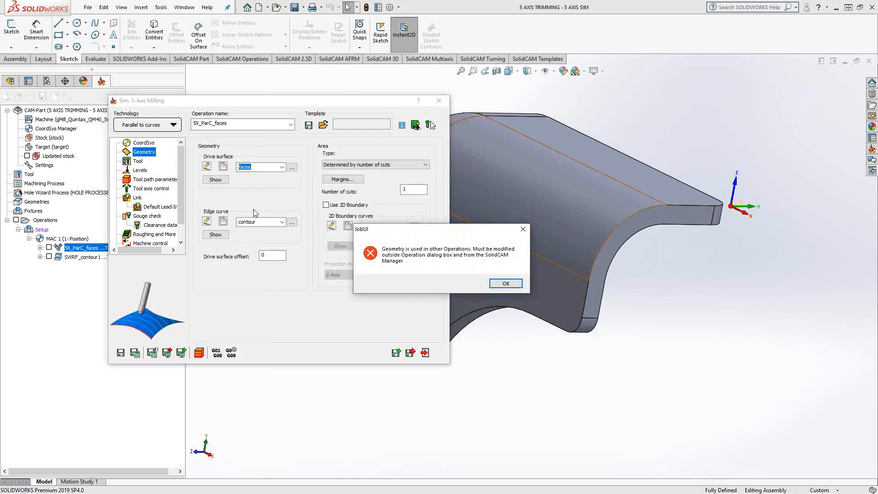
{"action": "left_click", "coordinate": [495, 284]}
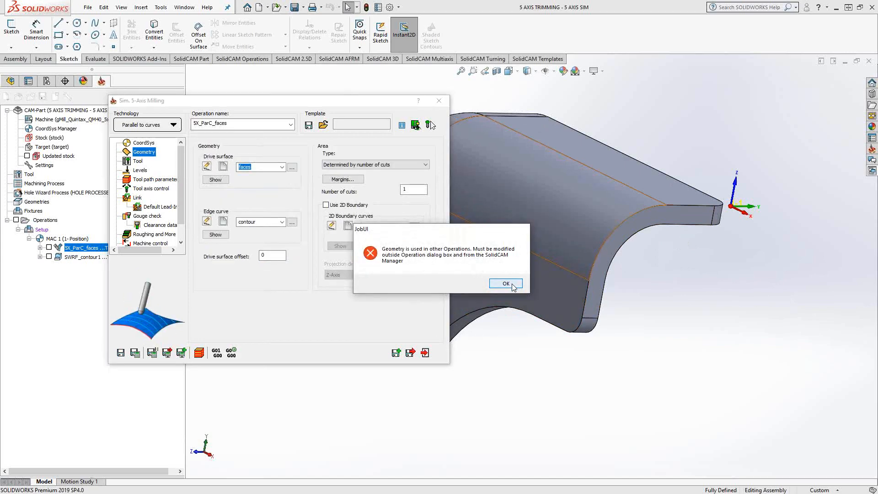
{"action": "left_click", "coordinate": [223, 180]}
{"action": "left_click", "coordinate": [216, 179]}
{"action": "left_click", "coordinate": [439, 101]}
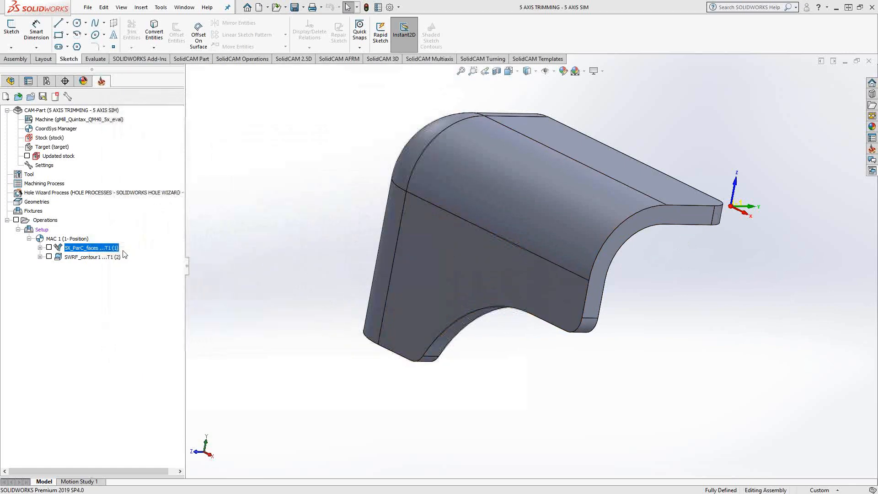
Open the operation's faces geometry from the CAM tree and inspect the directions of the selected faces, leaving the selection unedited.
{"action": "left_click", "coordinate": [40, 248]}
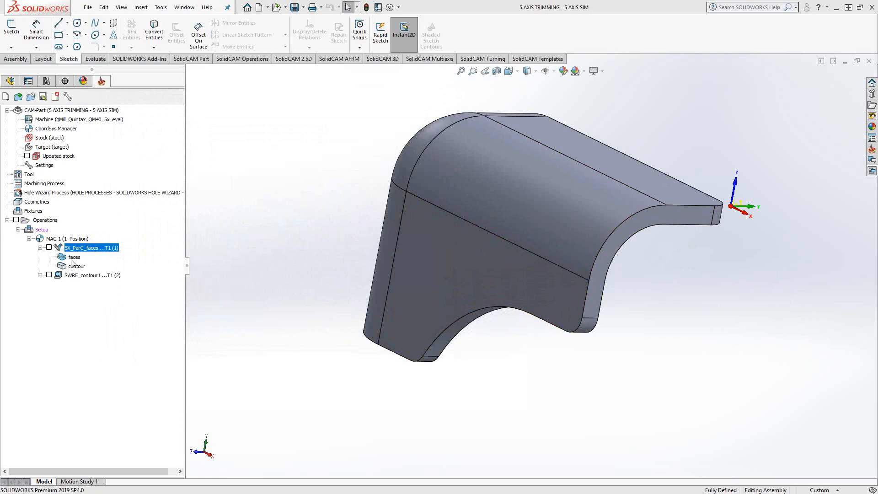
{"action": "right_click", "coordinate": [73, 259]}
{"action": "left_click", "coordinate": [97, 269]}
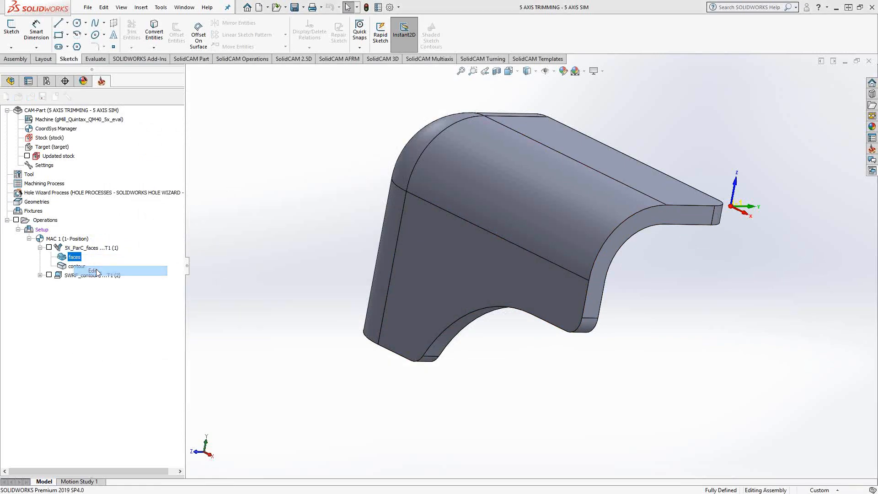
{"action": "left_click", "coordinate": [379, 340]}
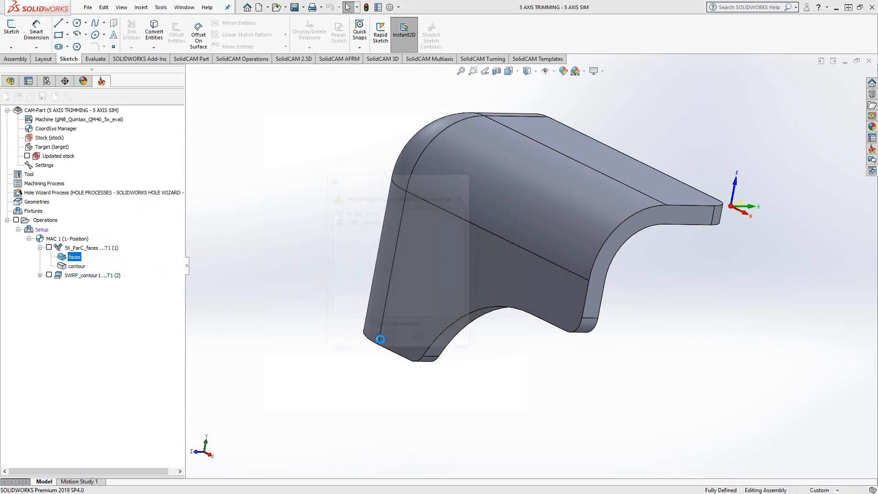
{"action": "left_click", "coordinate": [21, 315]}
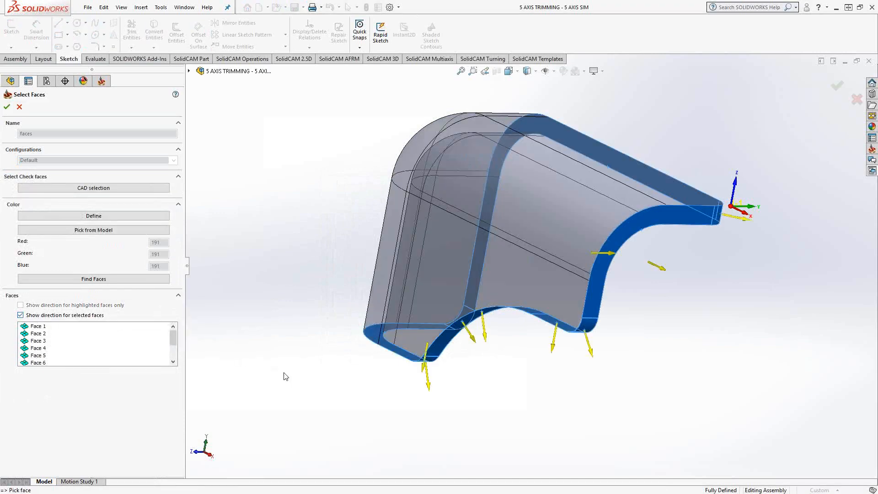
{"action": "middle_click_drag", "start_coordinate": [394, 243], "coordinate": [578, 202]}
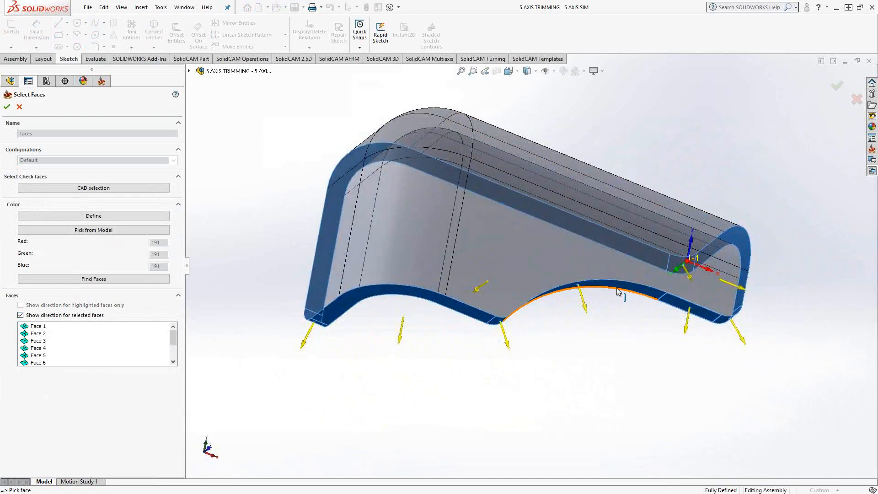
{"action": "left_click", "coordinate": [19, 107]}
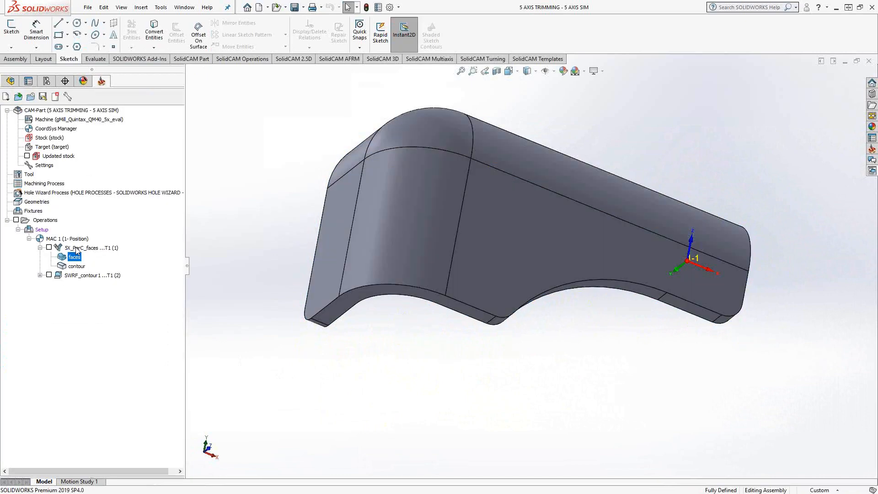
Reopen the 5X_ParC_faces operation and examine its tool axis control settings against the part's trimmed edge.
{"action": "double_click", "coordinate": [75, 248]}
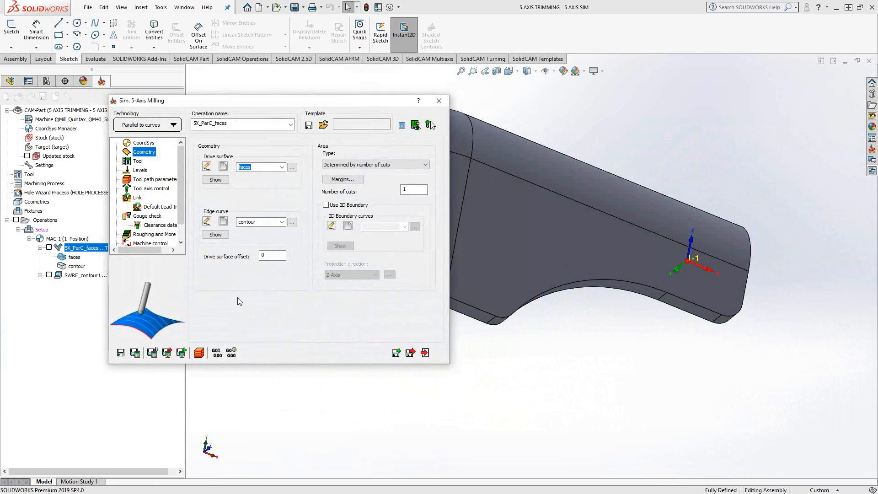
{"action": "left_click", "coordinate": [149, 188]}
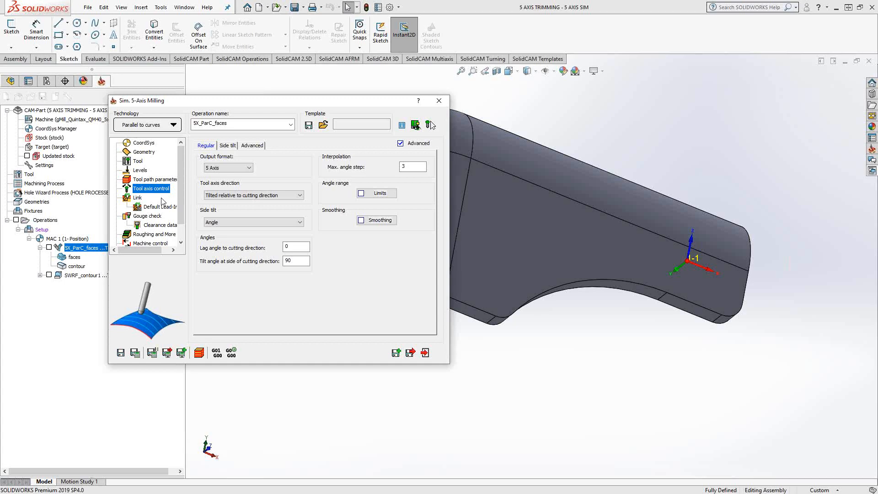
{"action": "middle_click_drag", "start_coordinate": [528, 230], "coordinate": [487, 259]}
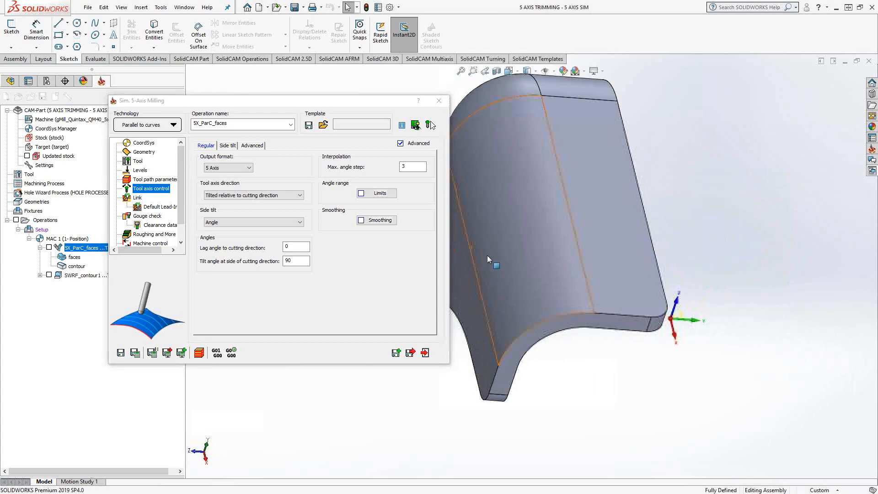
Examine the operation's default lead-in and gouge check settings, and exit the operation.
{"action": "left_click", "coordinate": [137, 199]}
{"action": "left_click", "coordinate": [147, 207]}
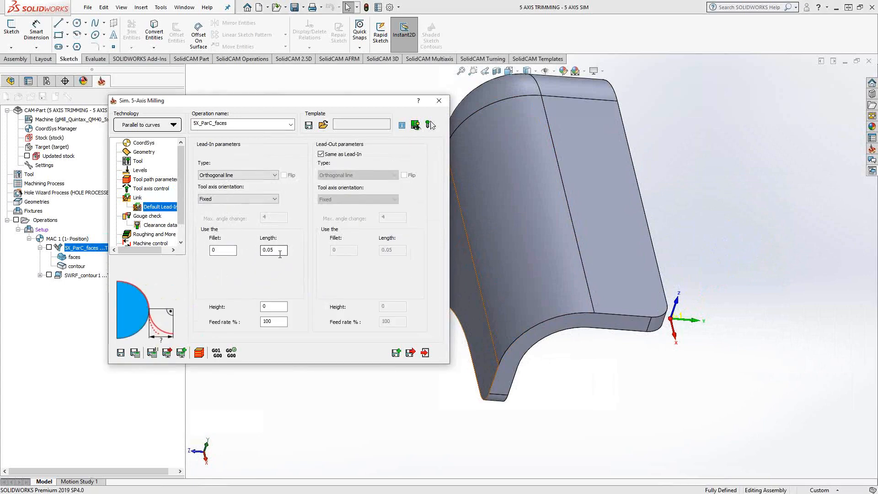
{"action": "left_click", "coordinate": [154, 217]}
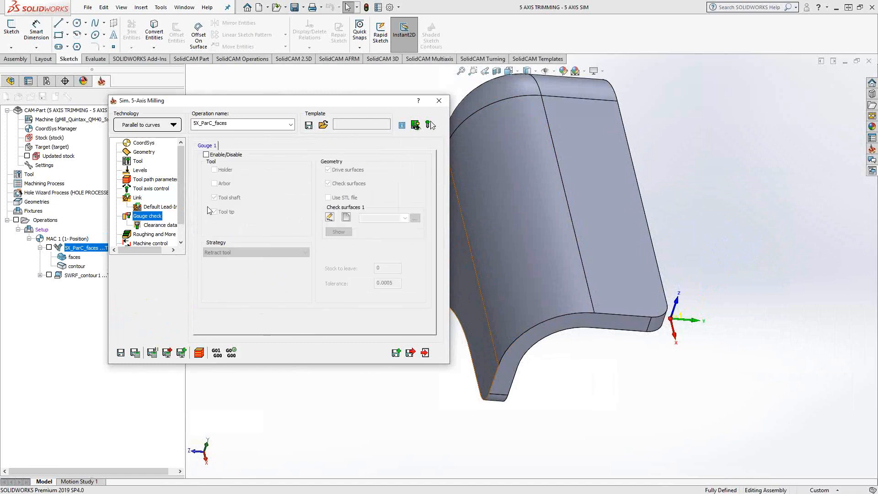
{"action": "left_click", "coordinate": [425, 352]}
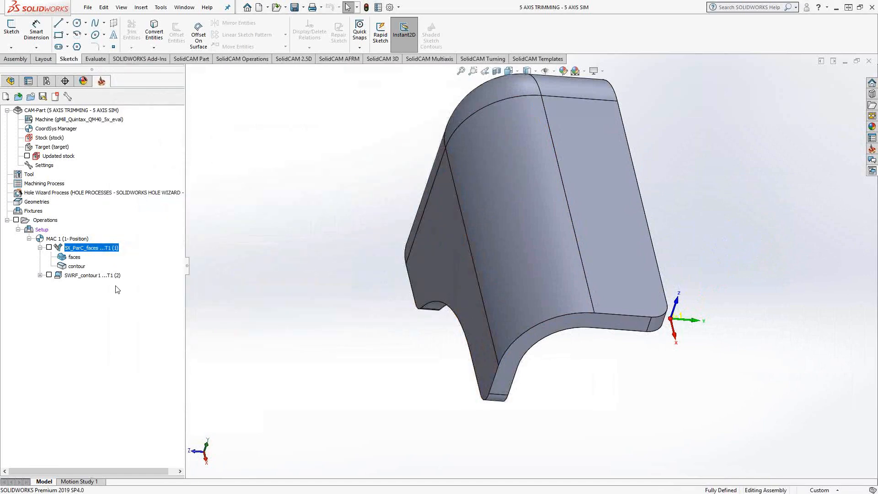
{"action": "left_click", "coordinate": [40, 248]}
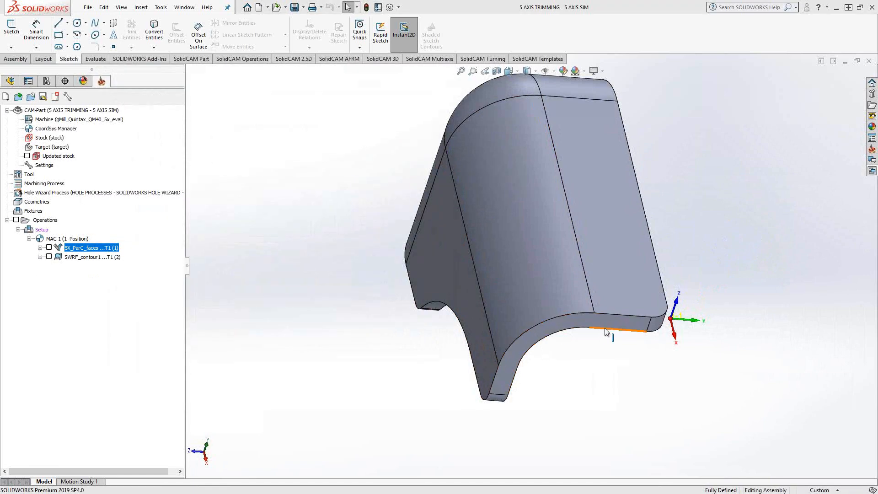
Display the 5X_ParC_faces tool path and examine how it follows the part's trimmed edge.
{"action": "middle_click_drag", "start_coordinate": [603, 298], "coordinate": [611, 297]}
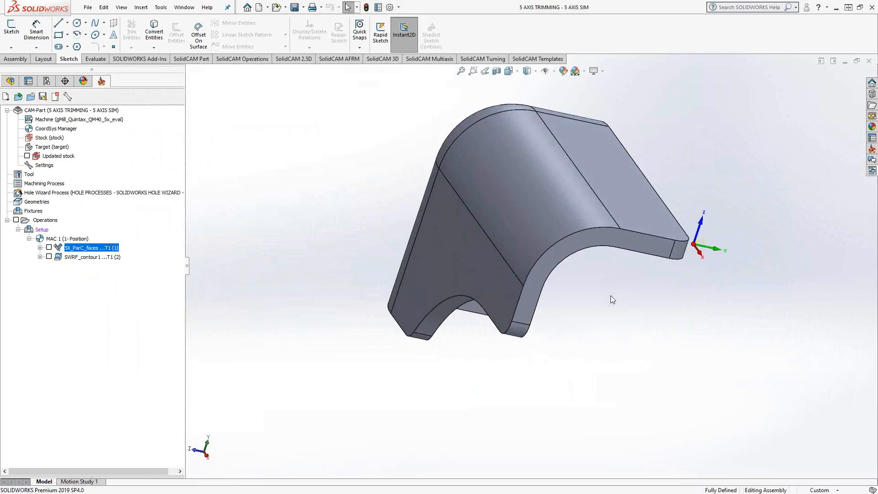
{"action": "left_click", "coordinate": [49, 248]}
{"action": "middle_click_drag", "start_coordinate": [661, 291], "coordinate": [591, 181]}
{"action": "scroll", "coordinate": [590, 183], "scroll_direction": "down", "scroll_amount": 3}
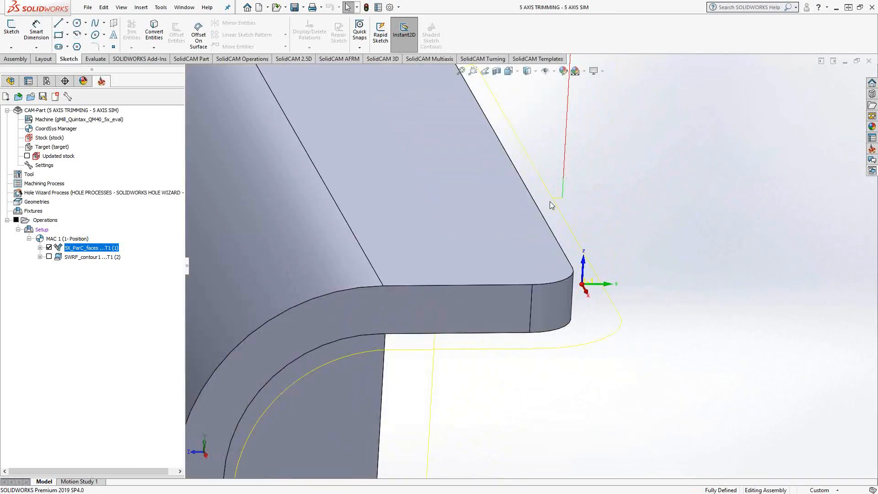
{"action": "scroll", "coordinate": [555, 219], "scroll_direction": "up", "scroll_amount": 5}
{"action": "middle_click_drag", "start_coordinate": [530, 296], "coordinate": [432, 213]}
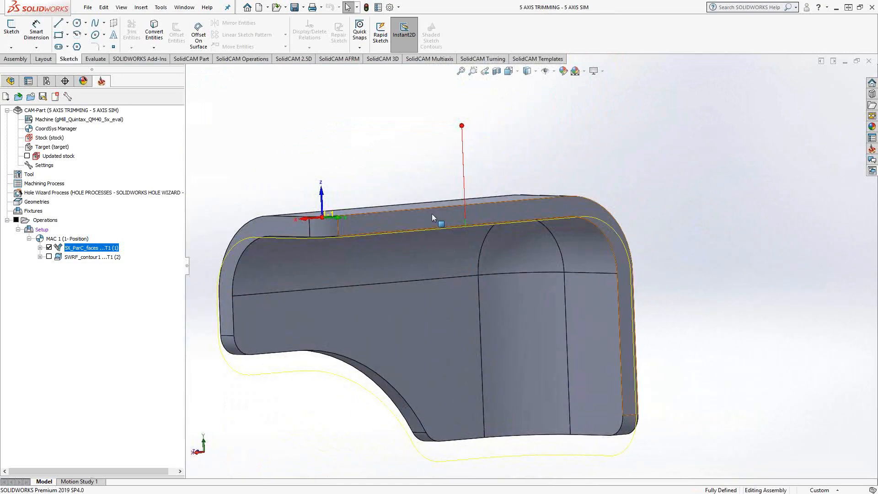
Orient the view normal to the trimmed edge face and simulate the 5X_ParC_faces operation in single steps.
{"action": "right_click", "coordinate": [432, 216]}
{"action": "left_click", "coordinate": [498, 175]}
{"action": "scroll", "coordinate": [430, 280], "scroll_direction": "up", "scroll_amount": 4}
{"action": "scroll", "coordinate": [586, 171], "scroll_direction": "down", "scroll_amount": 1}
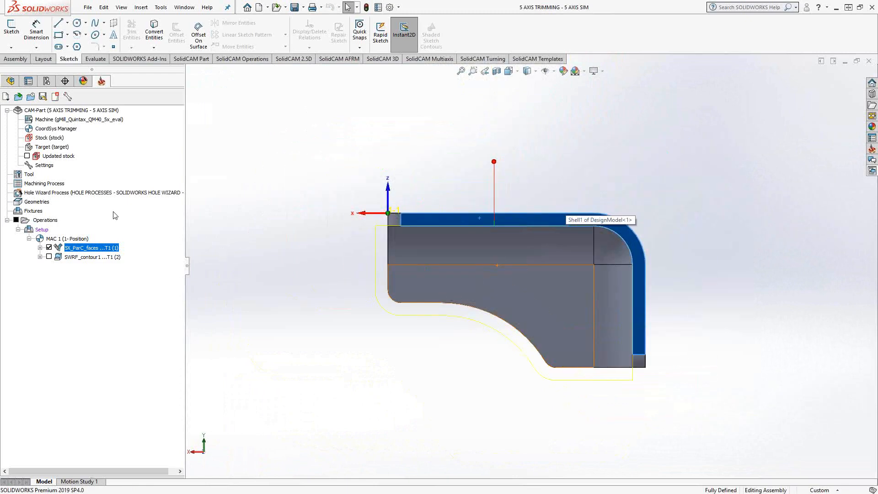
{"action": "right_click", "coordinate": [77, 252]}
{"action": "left_click", "coordinate": [114, 173]}
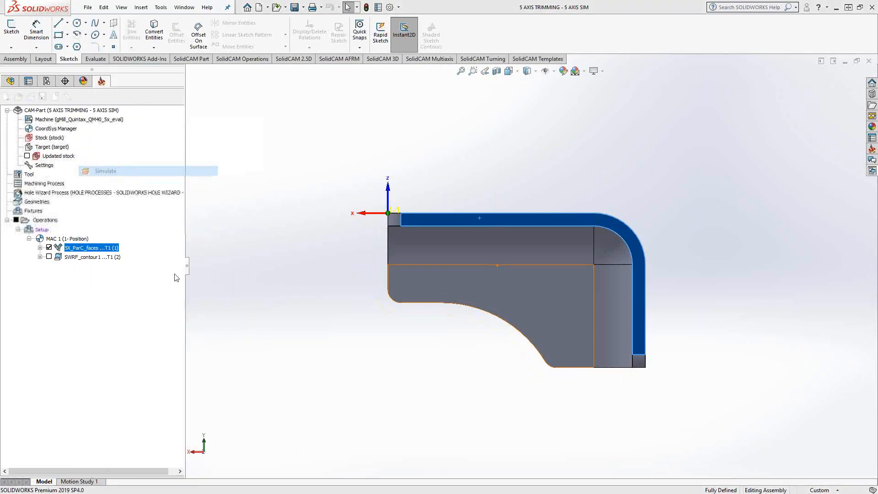
{"action": "left_click", "coordinate": [238, 449]}
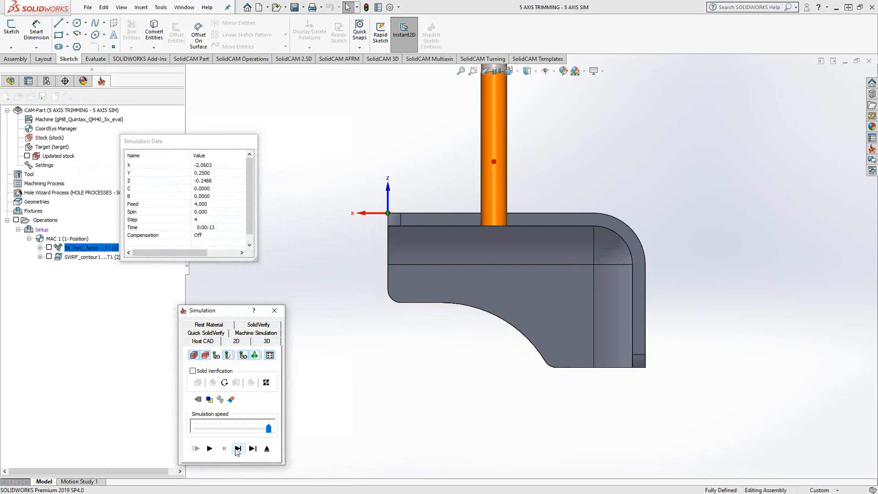
{"action": "left_click", "coordinate": [238, 449]}
{"action": "left_click", "coordinate": [236, 450]}
{"action": "left_click", "coordinate": [236, 450]}
{"action": "left_click", "coordinate": [236, 449]}
{"action": "left_click", "coordinate": [236, 449]}
{"action": "left_click", "coordinate": [236, 449]}
{"action": "left_click", "coordinate": [236, 449]}
{"action": "left_click", "coordinate": [236, 449]}
{"action": "left_click", "coordinate": [236, 449]}
{"action": "left_click", "coordinate": [236, 450]}
{"action": "left_click", "coordinate": [236, 449]}
{"action": "left_click", "coordinate": [236, 449]}
{"action": "left_click", "coordinate": [236, 449]}
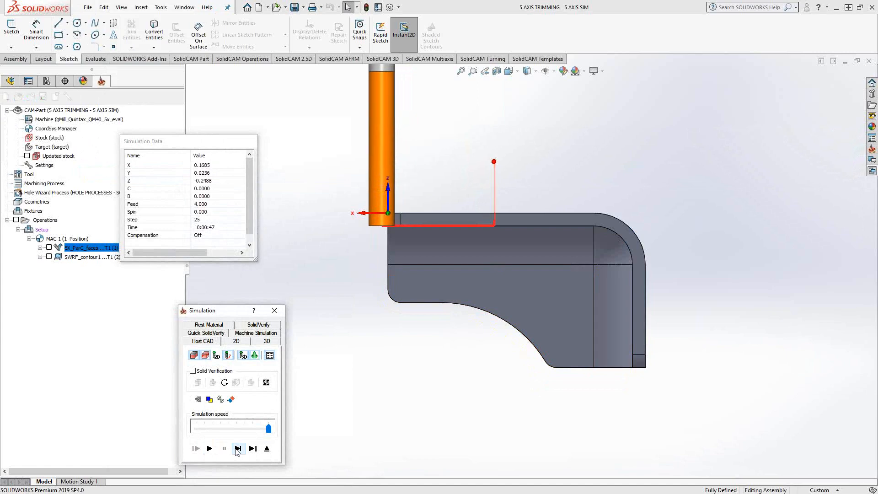
{"action": "left_click", "coordinate": [237, 449]}
{"action": "left_click", "coordinate": [236, 450]}
{"action": "left_click", "coordinate": [236, 449]}
{"action": "left_click", "coordinate": [236, 449]}
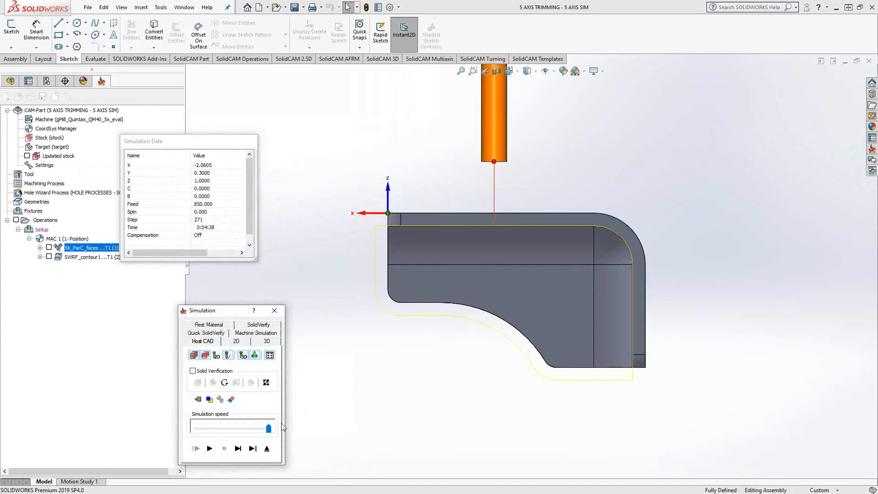
Restart the simulation and step through it from a rotated view to examine the tool's tilt around the part.
{"action": "left_click", "coordinate": [237, 448]}
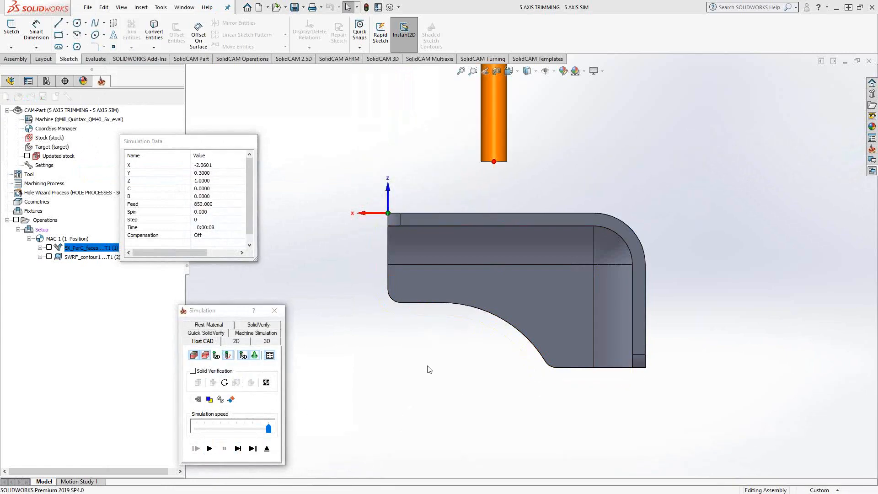
{"action": "middle_click_drag", "start_coordinate": [433, 364], "coordinate": [521, 321]}
{"action": "left_click", "coordinate": [238, 448]}
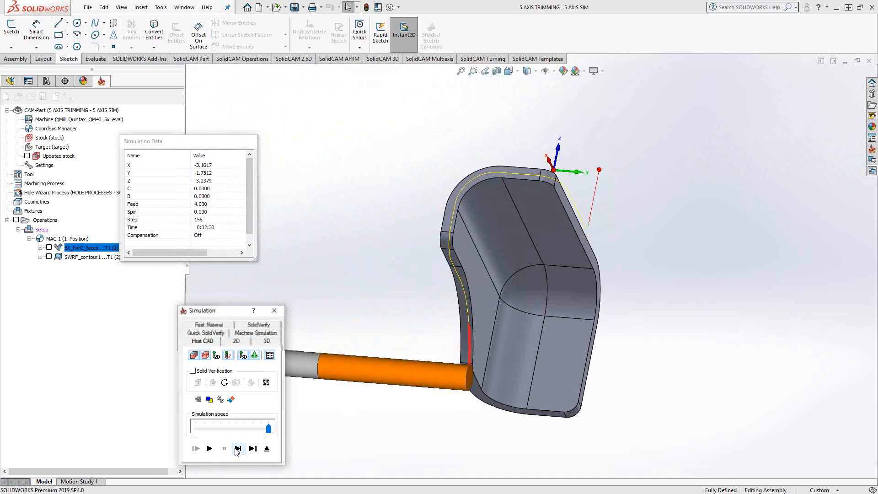
{"action": "left_click", "coordinate": [238, 449]}
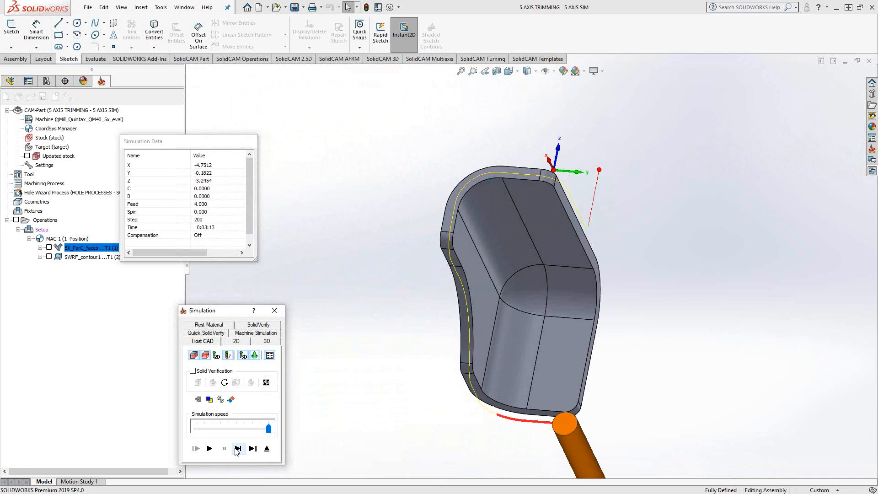
View the part normal to the trimmed edge face, step further through the simulation, and exit it.
{"action": "right_click", "coordinate": [580, 230]}
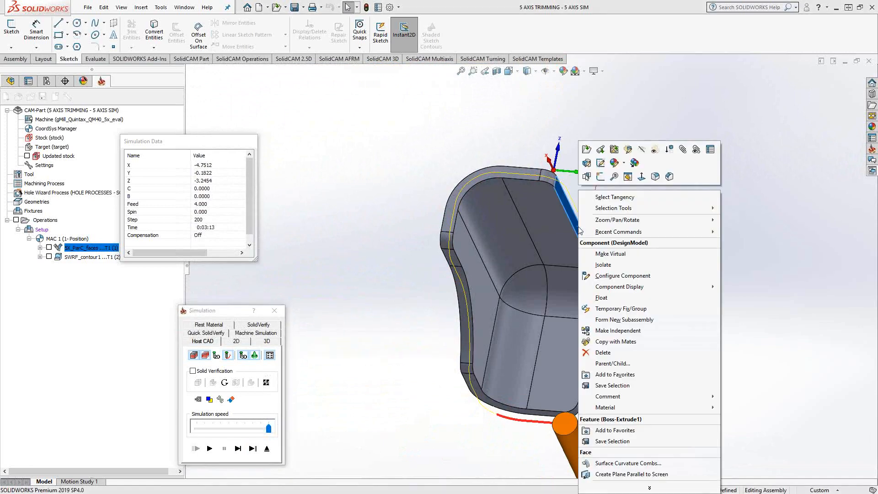
{"action": "left_click", "coordinate": [642, 179]}
{"action": "left_click", "coordinate": [238, 448]}
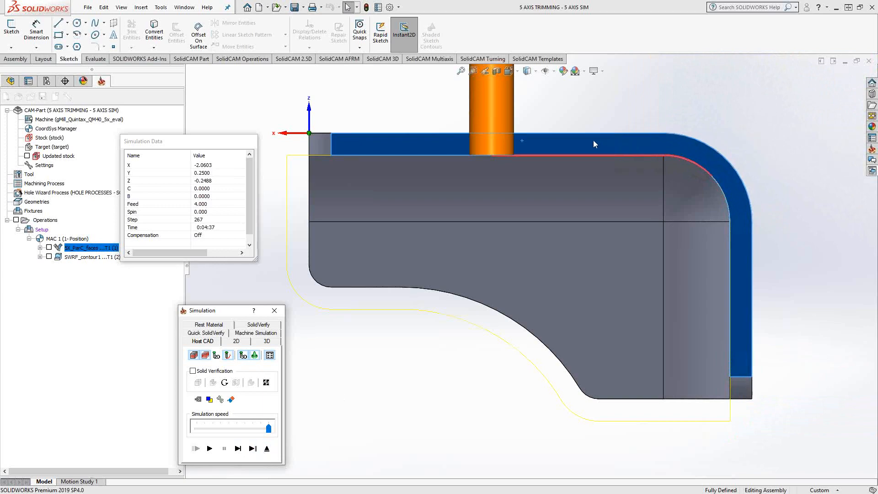
{"action": "left_click", "coordinate": [267, 448]}
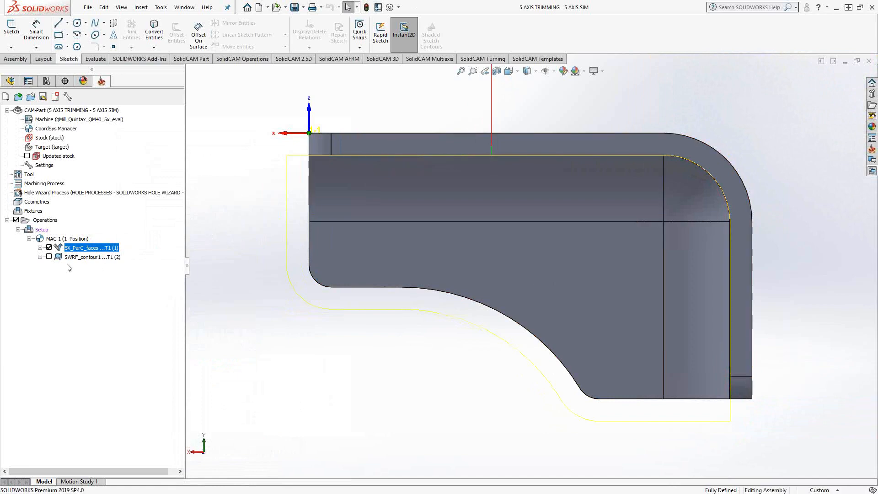
Hide the 5X_ParC_faces tool path, and open the SWRF_contour1 operation to check its coordinate system.
{"action": "left_click", "coordinate": [49, 247]}
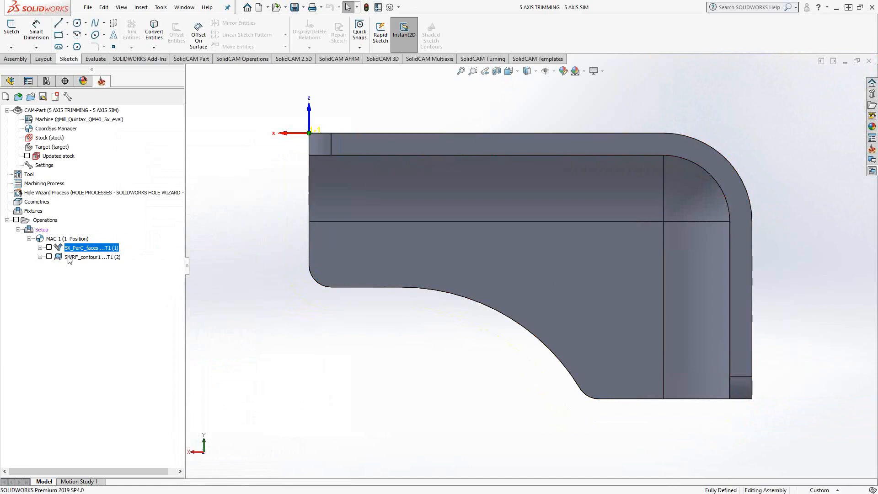
{"action": "double_click", "coordinate": [69, 258]}
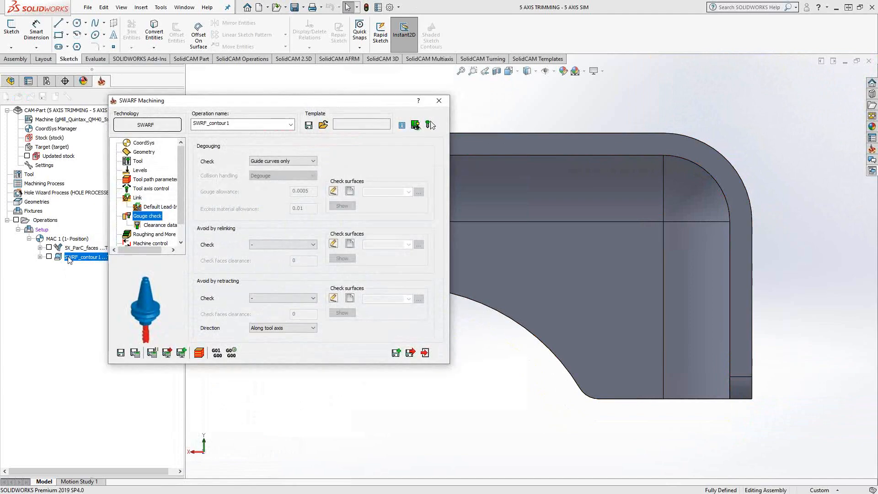
{"action": "left_click", "coordinate": [146, 143]}
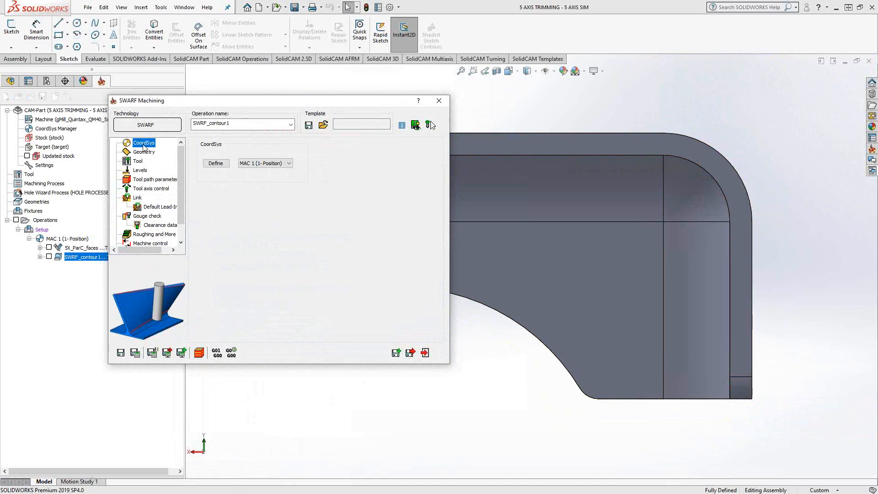
Show the swarf surfaces, upper curve and lower curve selected in the SWARF operation's geometry on the model.
{"action": "left_click", "coordinate": [140, 156]}
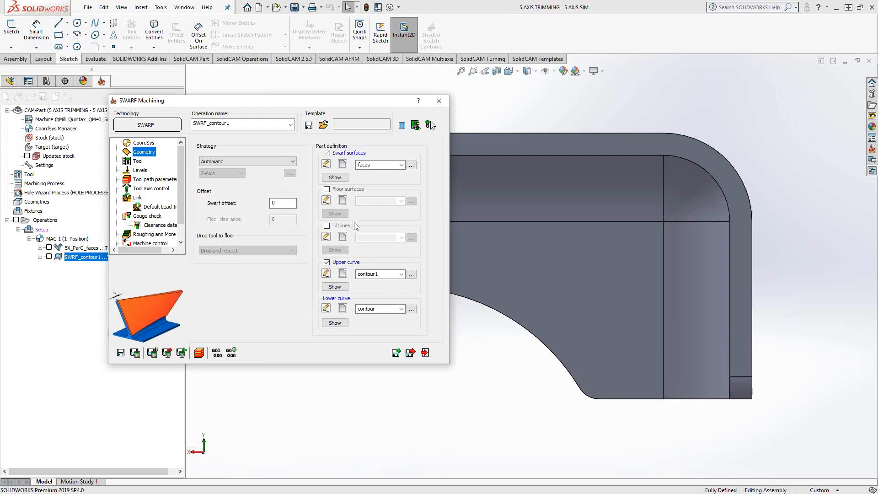
{"action": "left_click", "coordinate": [339, 177]}
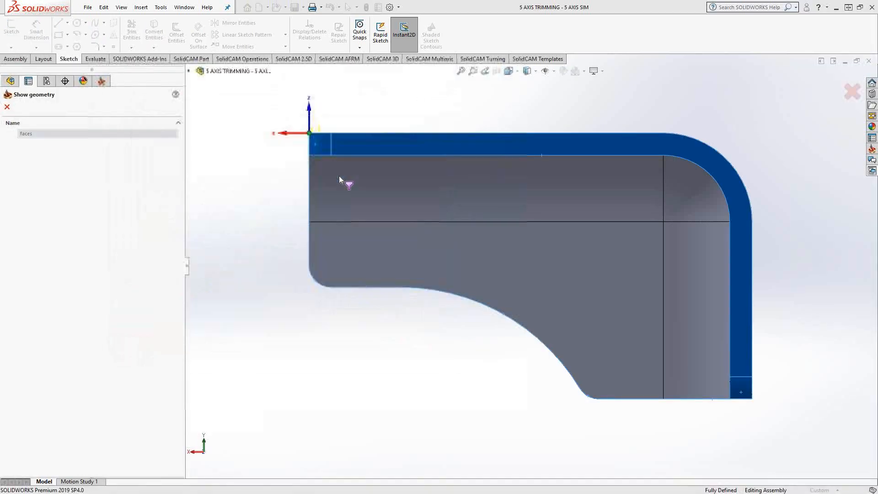
{"action": "left_click", "coordinate": [7, 107]}
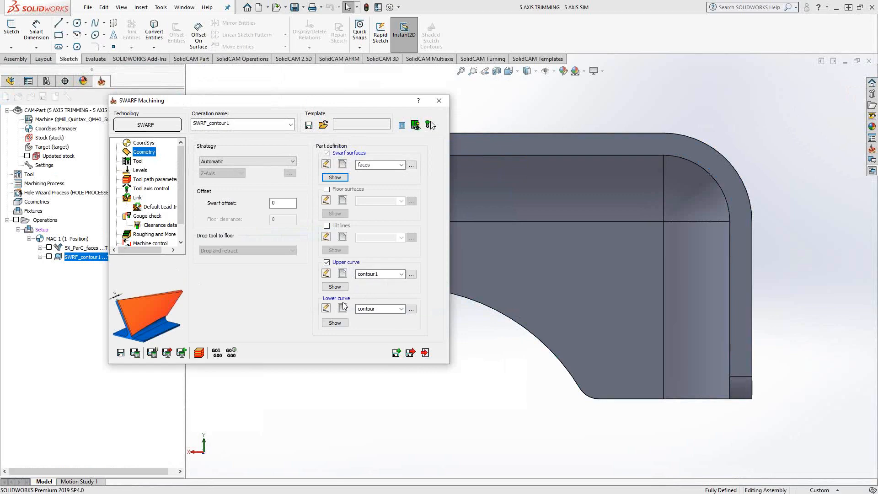
{"action": "left_click", "coordinate": [335, 287]}
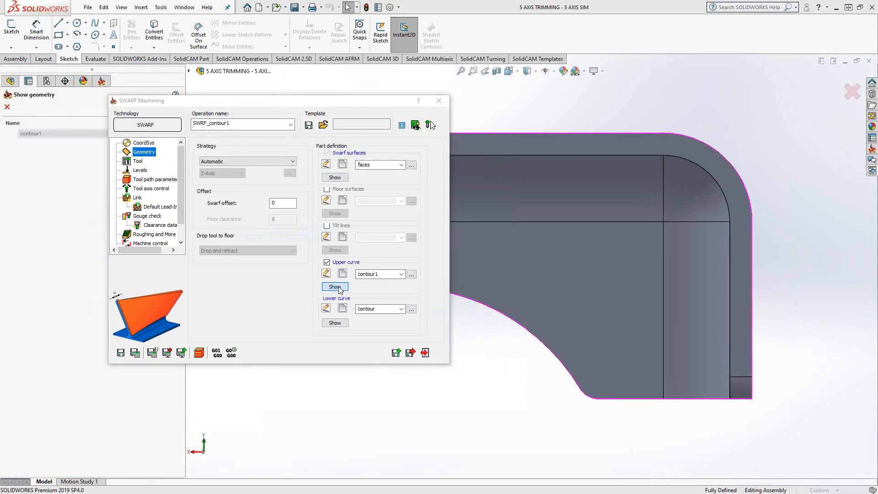
{"action": "left_click", "coordinate": [7, 108]}
{"action": "left_click", "coordinate": [335, 323]}
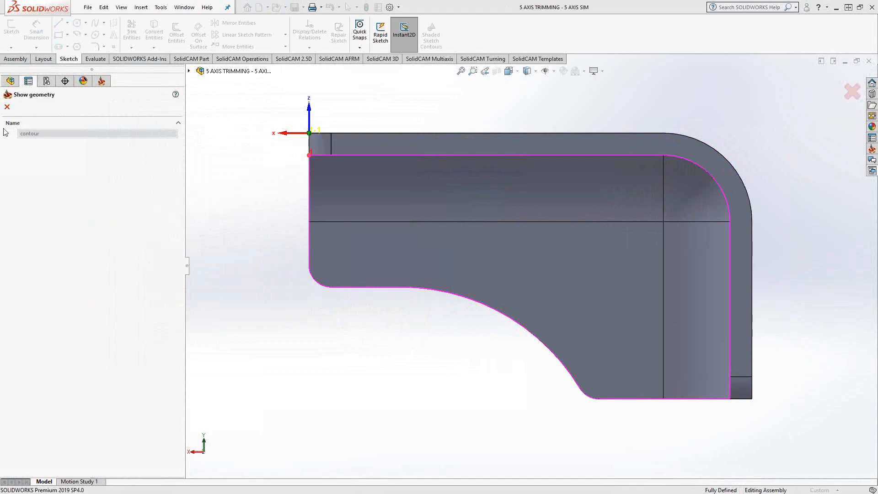
{"action": "left_click", "coordinate": [7, 106]}
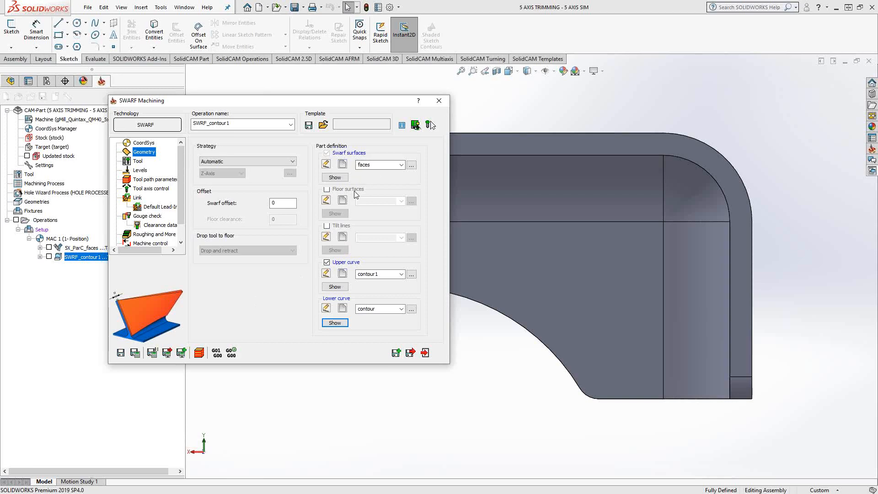
Review the available swarf strategies, keeping Automatic, and examine the clearance area settings.
{"action": "left_click", "coordinate": [292, 162]}
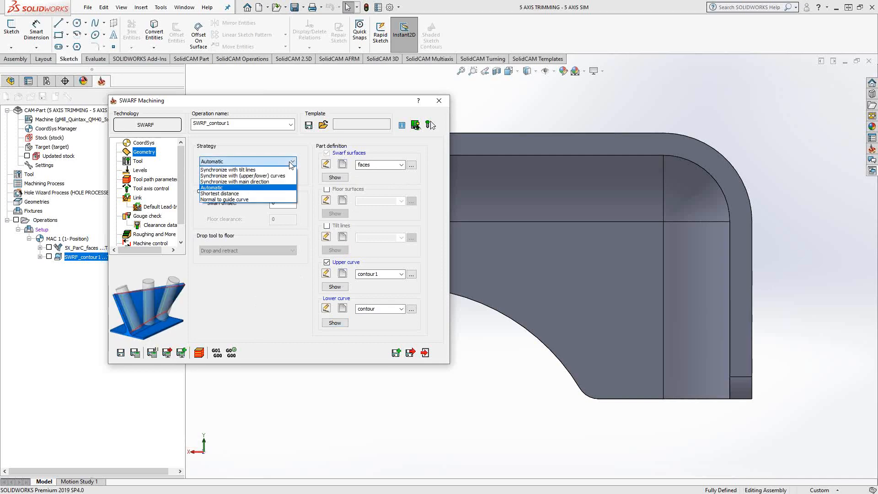
{"action": "left_click", "coordinate": [257, 144]}
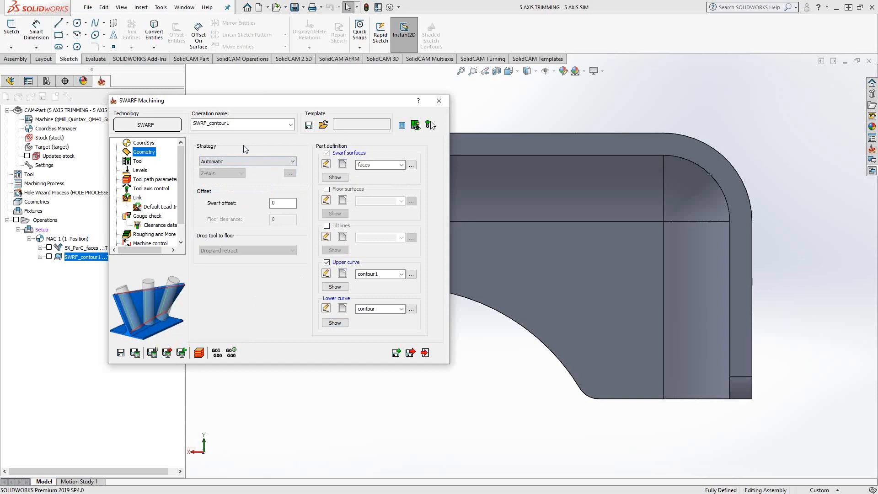
{"action": "left_click", "coordinate": [140, 170]}
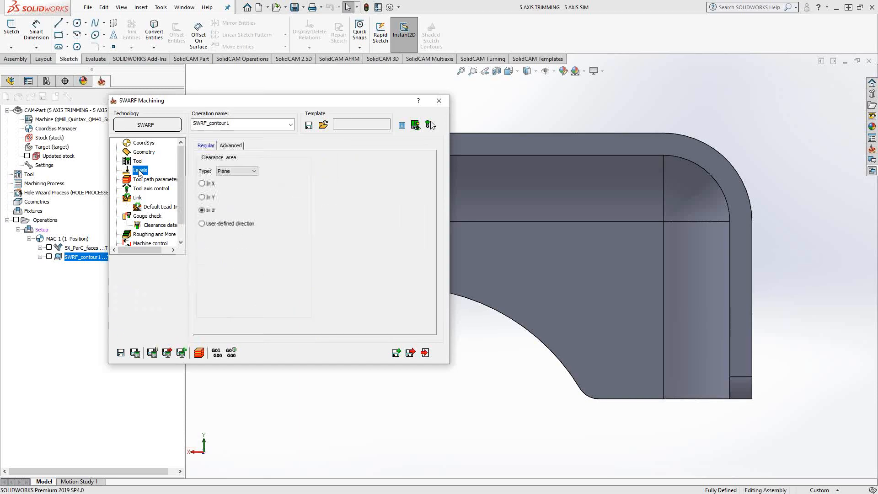
Examine the SWARF tool path parameters and the tool guide options, keeping the tool guided at the lower curve.
{"action": "left_click", "coordinate": [140, 179]}
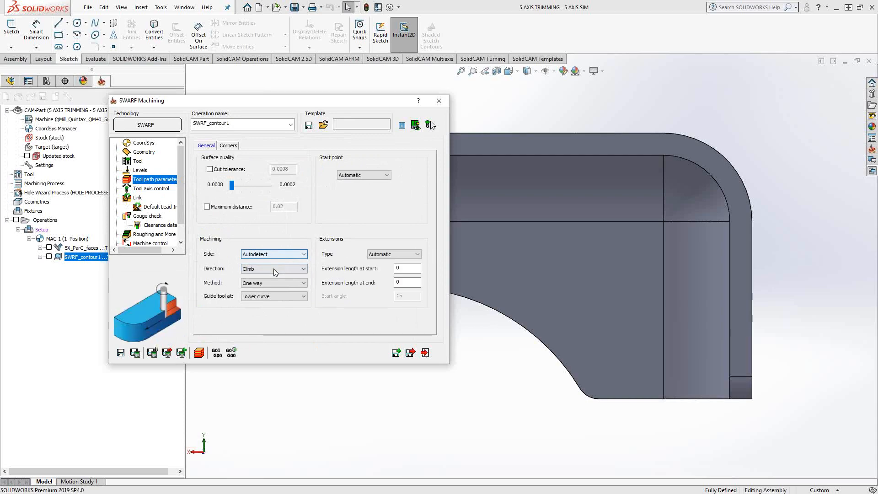
{"action": "left_click", "coordinate": [276, 298]}
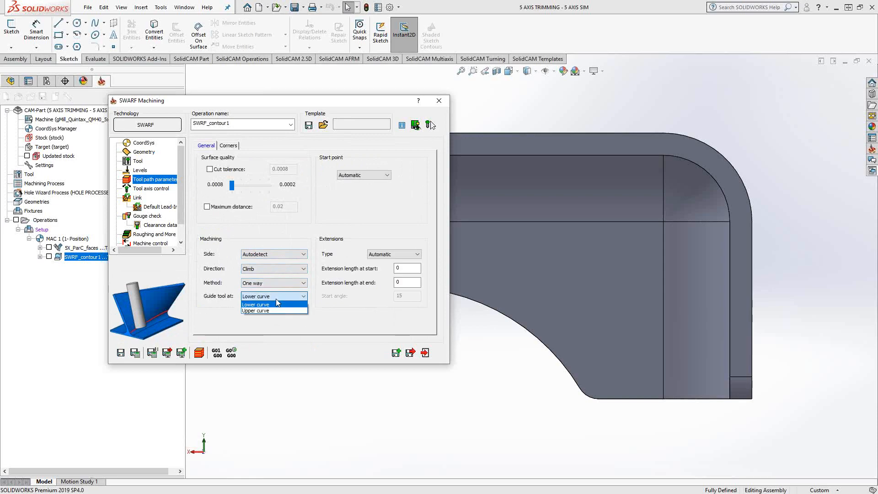
{"action": "left_click", "coordinate": [276, 303]}
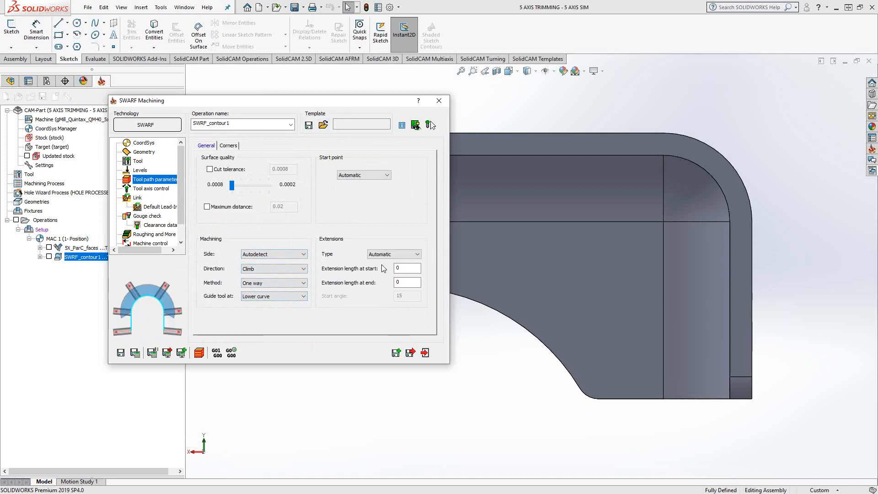
Examine the SWARF operation's tool axis control, link and default lead-in/out settings.
{"action": "left_click", "coordinate": [152, 188]}
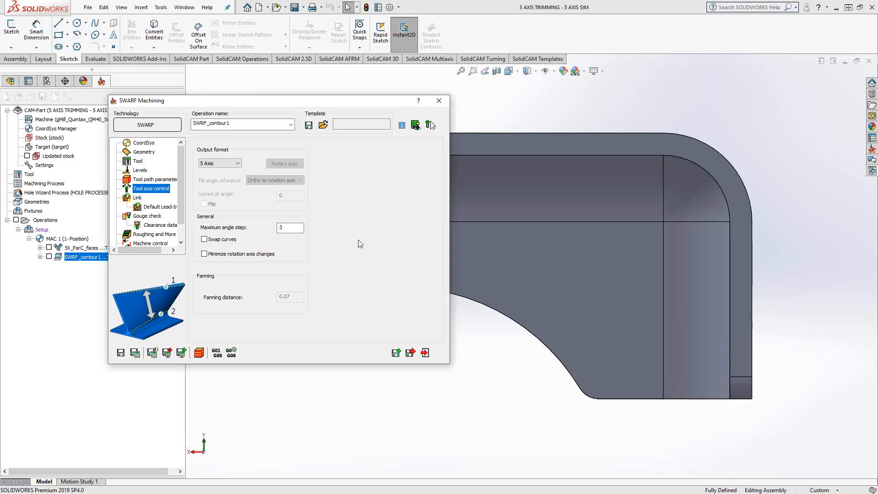
{"action": "left_click", "coordinate": [138, 198]}
{"action": "left_click", "coordinate": [248, 145]}
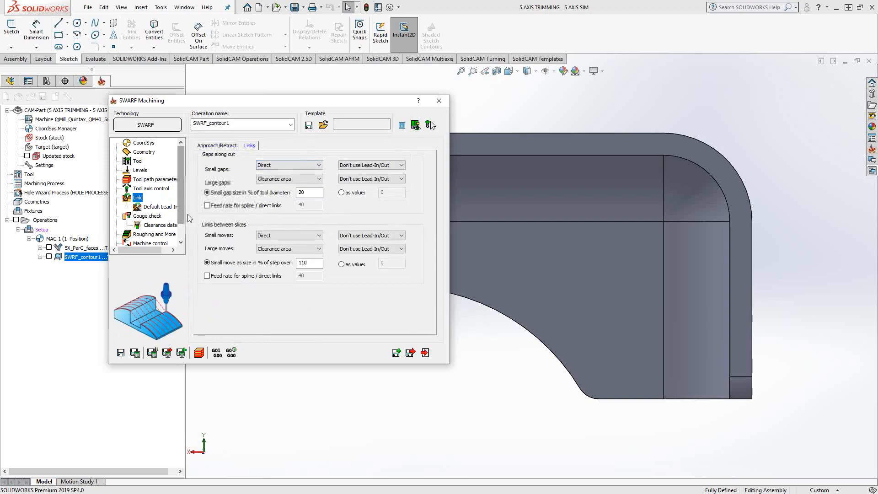
{"action": "left_click", "coordinate": [219, 145]}
{"action": "left_click", "coordinate": [155, 207]}
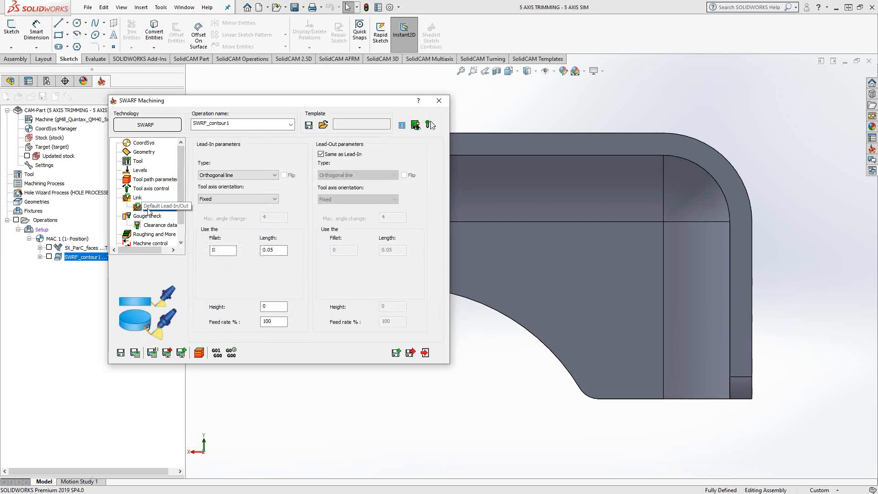
Examine the SWARF operation's gouge check settings, including avoidance by retracting, and exit the operation.
{"action": "left_click", "coordinate": [148, 216]}
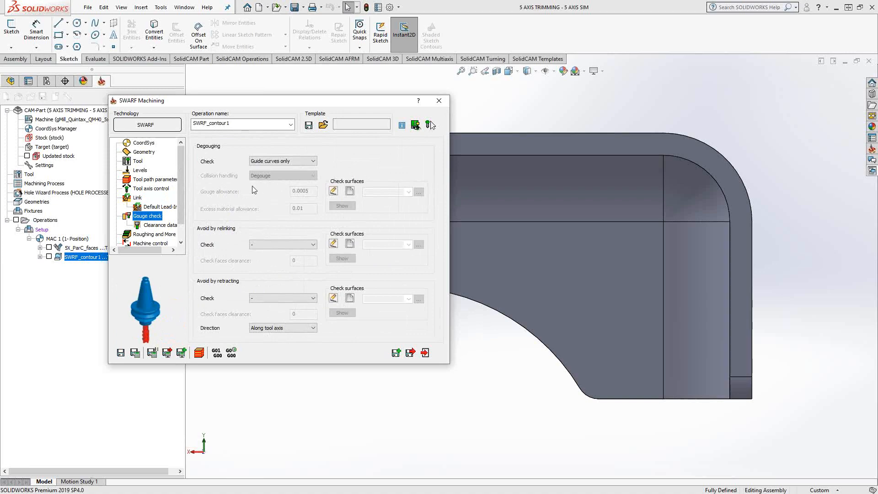
{"action": "left_click", "coordinate": [263, 298]}
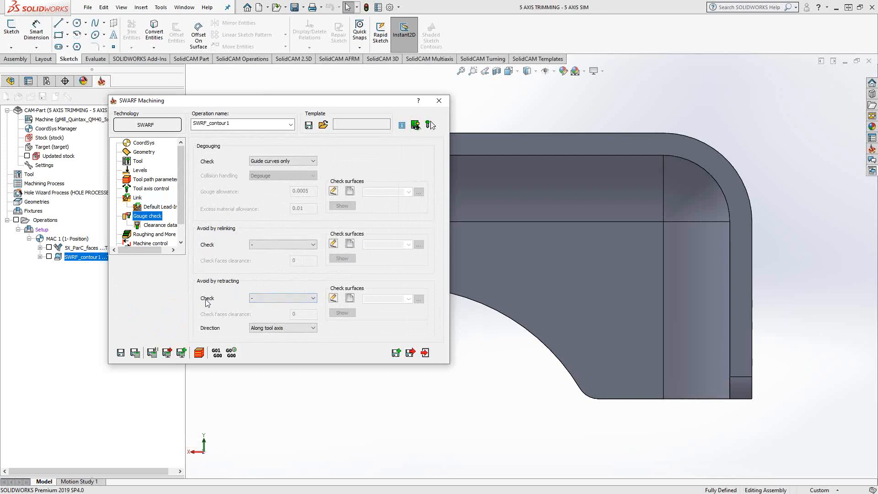
{"action": "left_click", "coordinate": [425, 353]}
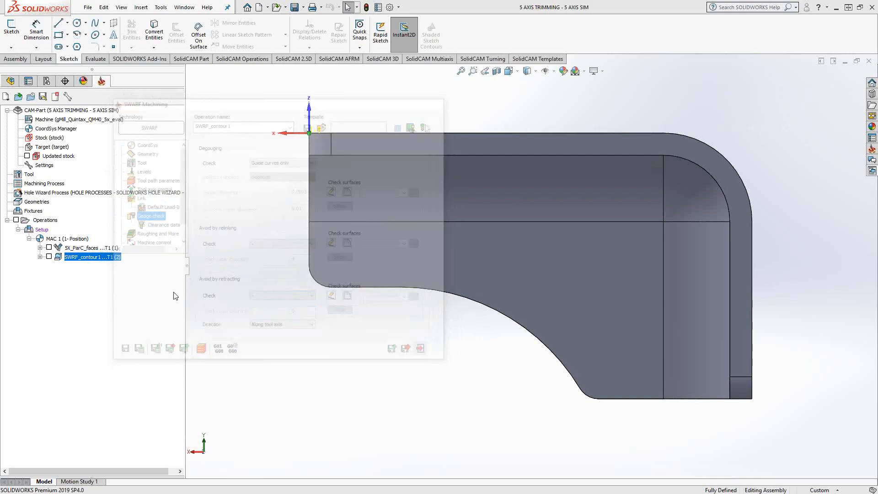
Display the SWRF_contour1 tool path and orient the view normal to the part's narrow rim face.
{"action": "left_click", "coordinate": [49, 257]}
{"action": "scroll", "coordinate": [320, 280], "scroll_direction": "down", "scroll_amount": 3}
{"action": "middle_click_drag", "start_coordinate": [324, 278], "coordinate": [369, 308]}
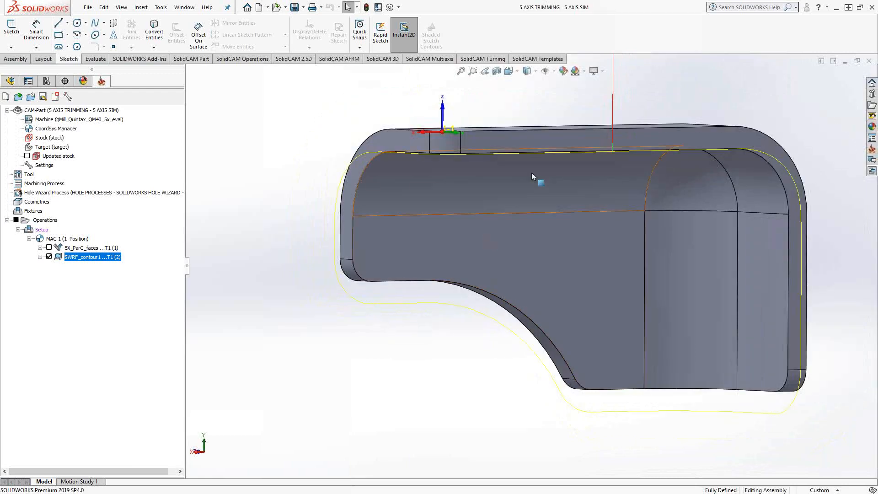
{"action": "left_click", "coordinate": [574, 144]}
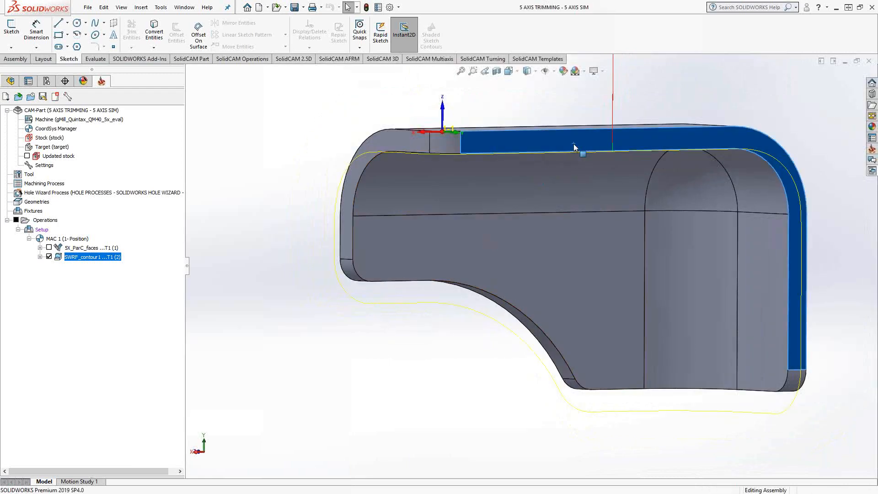
{"action": "right_click", "coordinate": [574, 143]}
{"action": "left_click", "coordinate": [636, 131]}
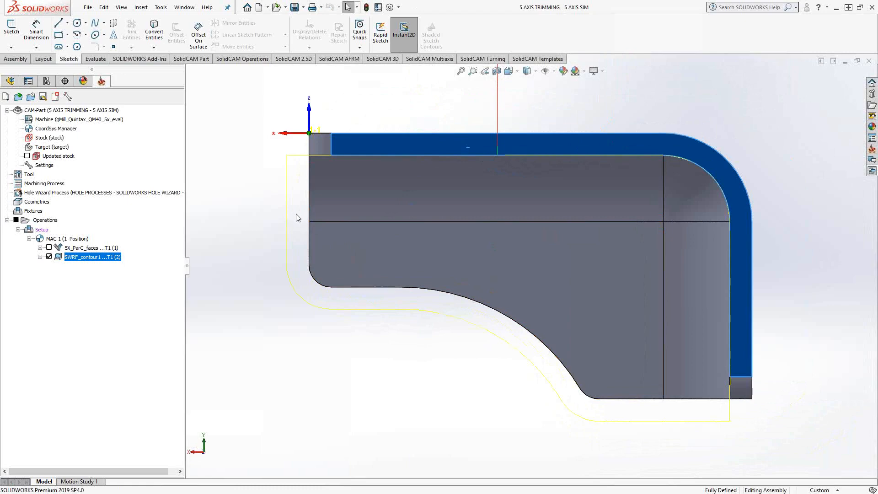
Simulate the SWRF_contour1 operation on the model, advancing in increments through the whole trimming pass, and exit the simulation.
{"action": "right_click", "coordinate": [81, 257]}
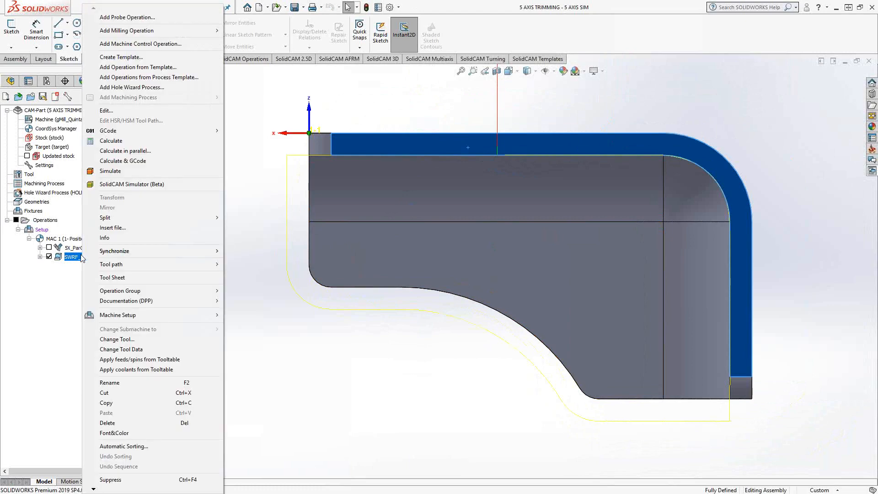
{"action": "left_click", "coordinate": [107, 170]}
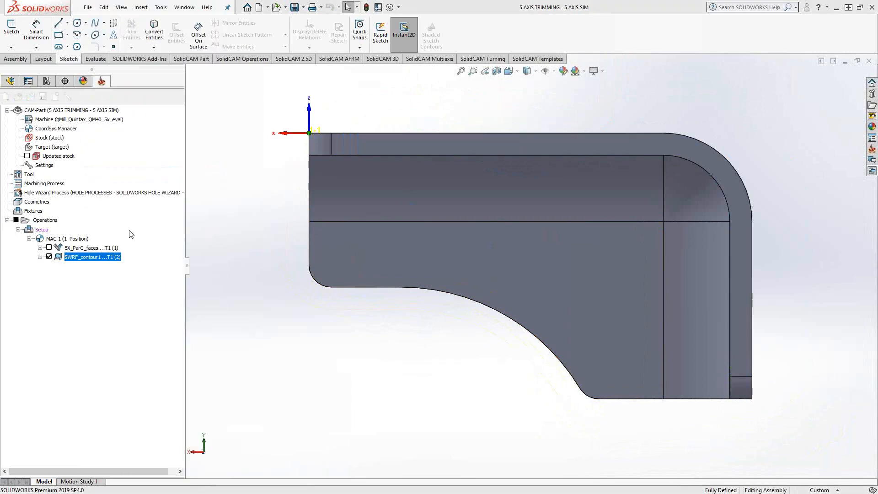
{"action": "left_click", "coordinate": [237, 448]}
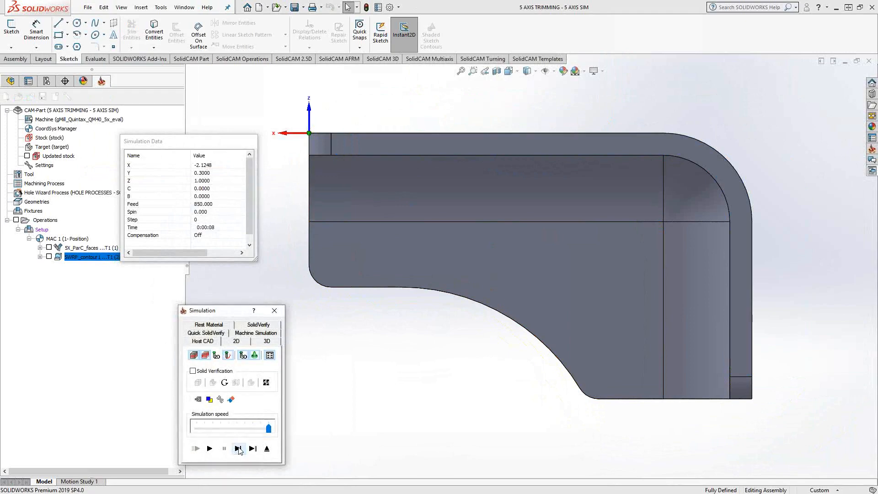
{"action": "left_click", "coordinate": [238, 450]}
{"action": "left_click", "coordinate": [238, 450]}
{"action": "left_click", "coordinate": [239, 450]}
{"action": "left_click", "coordinate": [238, 450]}
{"action": "left_click", "coordinate": [238, 450]}
{"action": "left_click", "coordinate": [238, 450]}
{"action": "left_click", "coordinate": [238, 450]}
{"action": "left_click", "coordinate": [238, 450]}
{"action": "left_click", "coordinate": [239, 449]}
{"action": "left_click", "coordinate": [238, 449]}
{"action": "left_click", "coordinate": [239, 449]}
{"action": "left_click", "coordinate": [238, 450]}
{"action": "left_click", "coordinate": [239, 449]}
{"action": "left_click", "coordinate": [239, 449]}
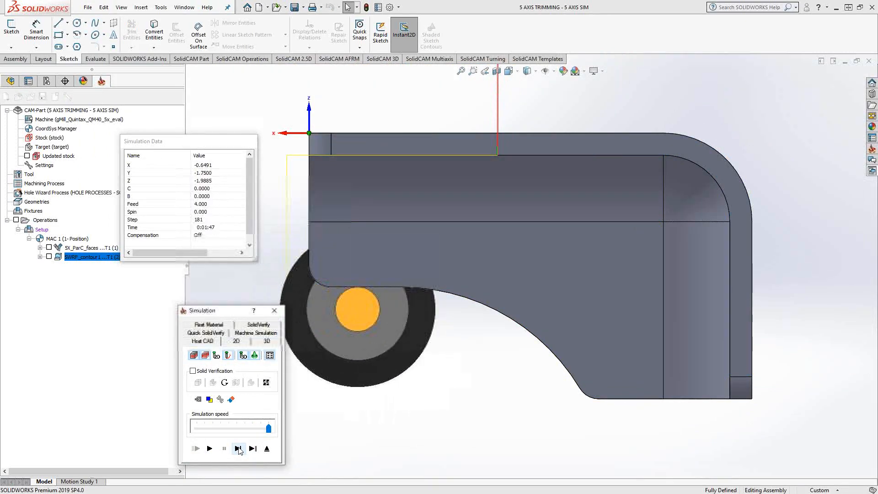
{"action": "left_click", "coordinate": [239, 449]}
{"action": "left_click", "coordinate": [239, 449]}
{"action": "left_click", "coordinate": [238, 449]}
{"action": "left_click", "coordinate": [238, 449]}
{"action": "left_click", "coordinate": [238, 449]}
{"action": "left_click", "coordinate": [238, 449]}
{"action": "left_click", "coordinate": [238, 449]}
{"action": "left_click", "coordinate": [238, 449]}
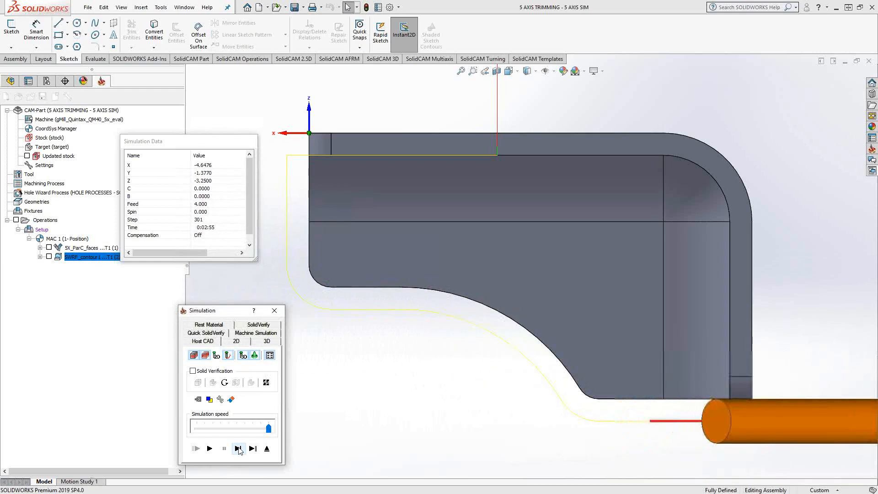
{"action": "left_click", "coordinate": [238, 449]}
{"action": "left_click", "coordinate": [238, 450]}
{"action": "left_click", "coordinate": [239, 449]}
{"action": "left_click", "coordinate": [239, 449]}
{"action": "left_click", "coordinate": [238, 449]}
{"action": "left_click", "coordinate": [238, 449]}
{"action": "left_click", "coordinate": [238, 449]}
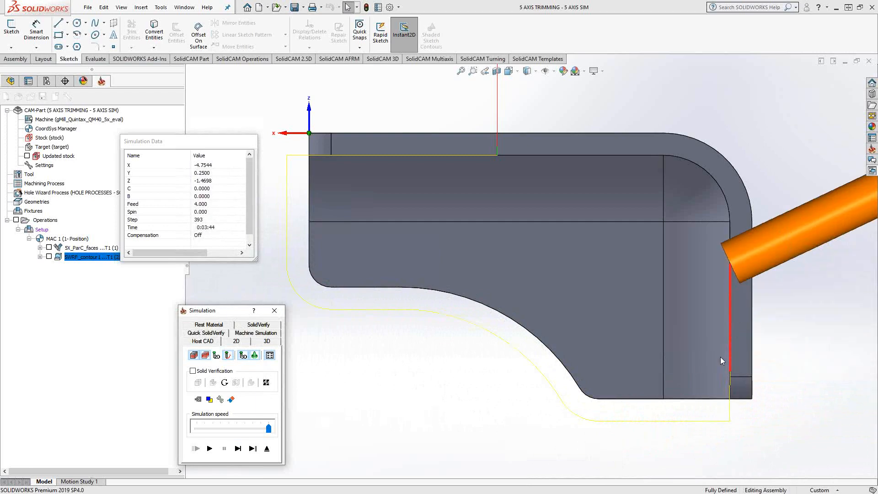
{"action": "scroll", "coordinate": [816, 331], "scroll_direction": "up", "scroll_amount": 3}
{"action": "scroll", "coordinate": [762, 295], "scroll_direction": "down", "scroll_amount": 1}
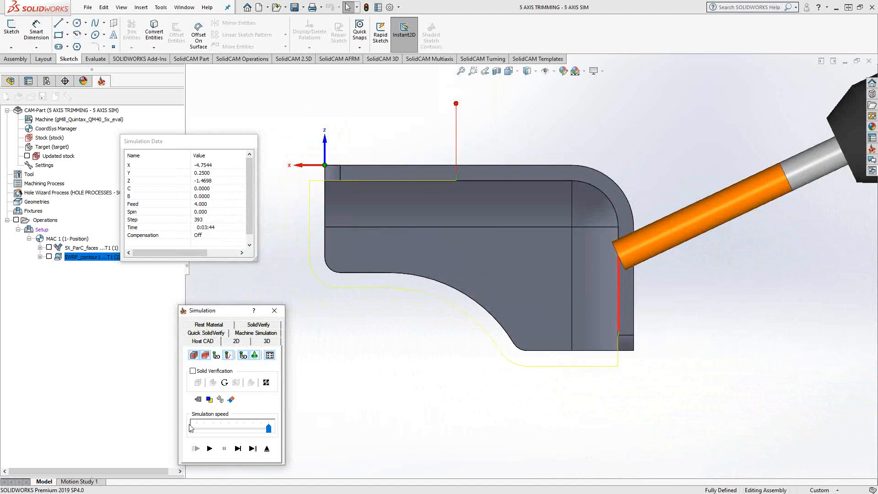
{"action": "left_click", "coordinate": [238, 450]}
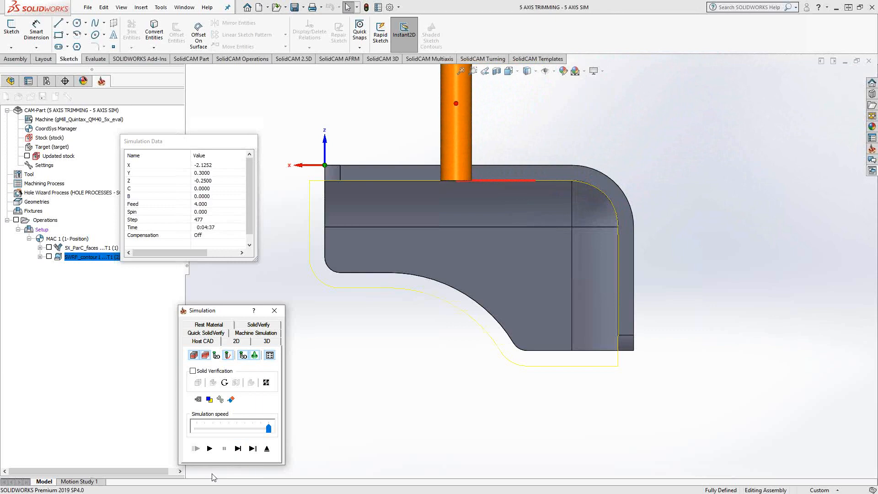
{"action": "left_click", "coordinate": [267, 449]}
Open the recent CAM-Part 5 AXIS TRIMMING - CONTOUR 5 AXIS.
{"action": "middle_click_drag", "start_coordinate": [315, 342], "coordinate": [503, 388]}
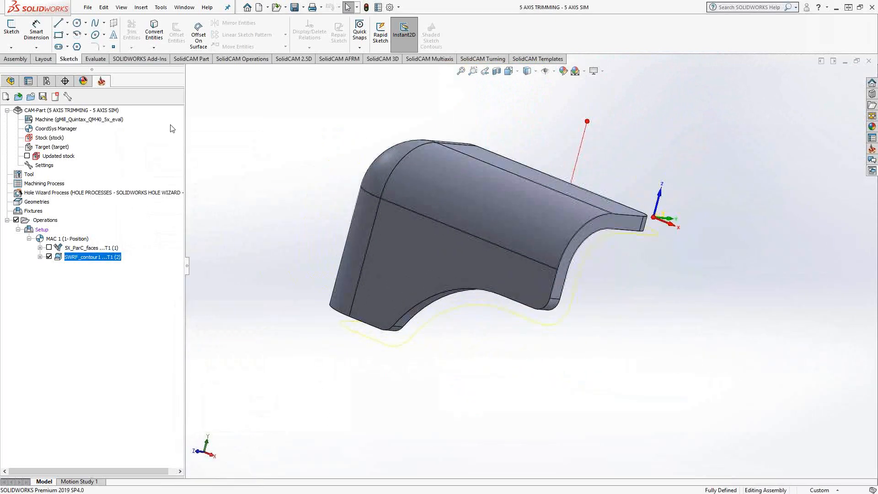
{"action": "left_click", "coordinate": [161, 7]}
{"action": "mouse_move", "coordinate": [199, 57]}
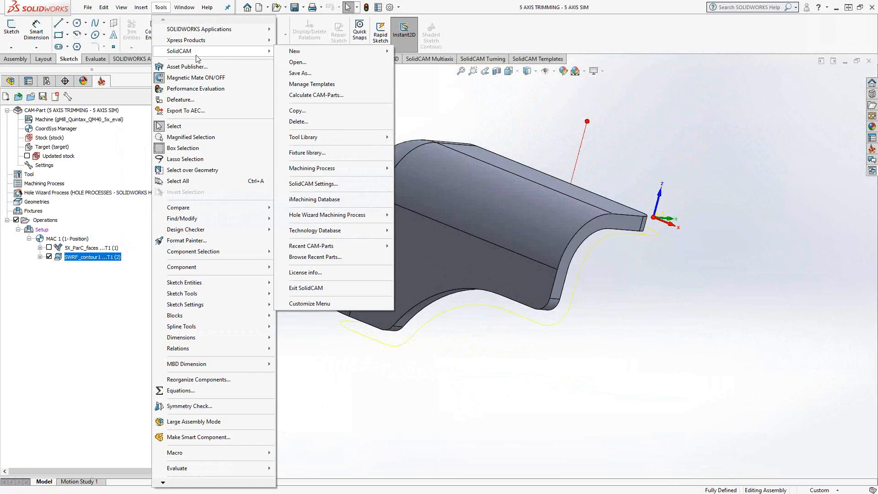
{"action": "mouse_move", "coordinate": [388, 252]}
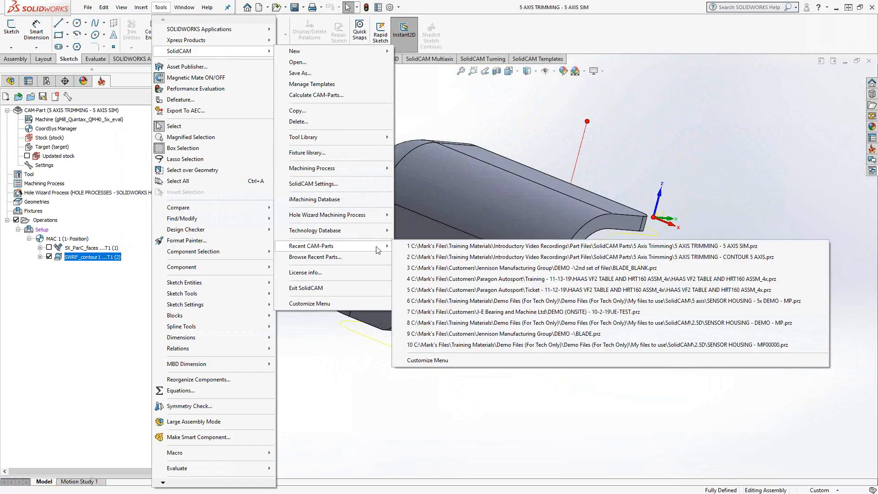
{"action": "left_click", "coordinate": [727, 256]}
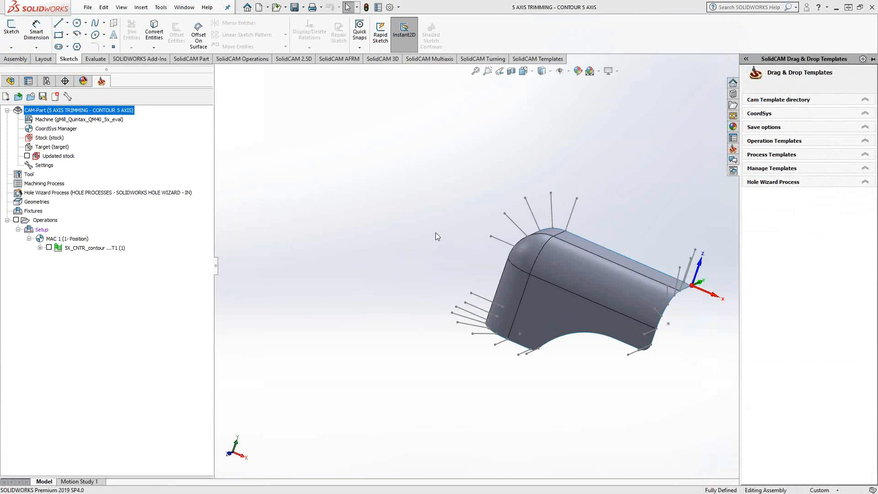
Inspect the orientation lines sketched around the part's trim edge and open the 5X_CNTR_contour operation beside the model.
{"action": "middle_click_drag", "start_coordinate": [543, 385], "coordinate": [457, 296]}
{"action": "scroll", "coordinate": [524, 254], "scroll_direction": "down", "scroll_amount": 5}
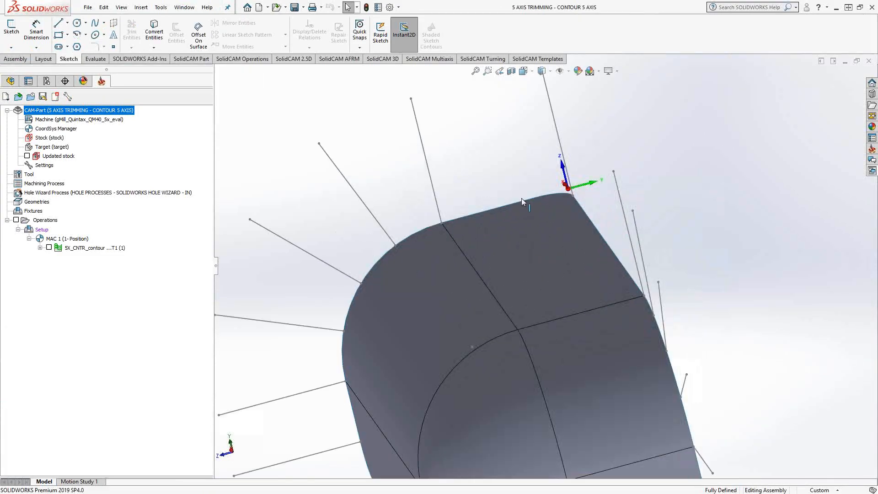
{"action": "middle_click_drag", "start_coordinate": [516, 212], "coordinate": [606, 226]}
{"action": "scroll", "coordinate": [534, 260], "scroll_direction": "up", "scroll_amount": 4}
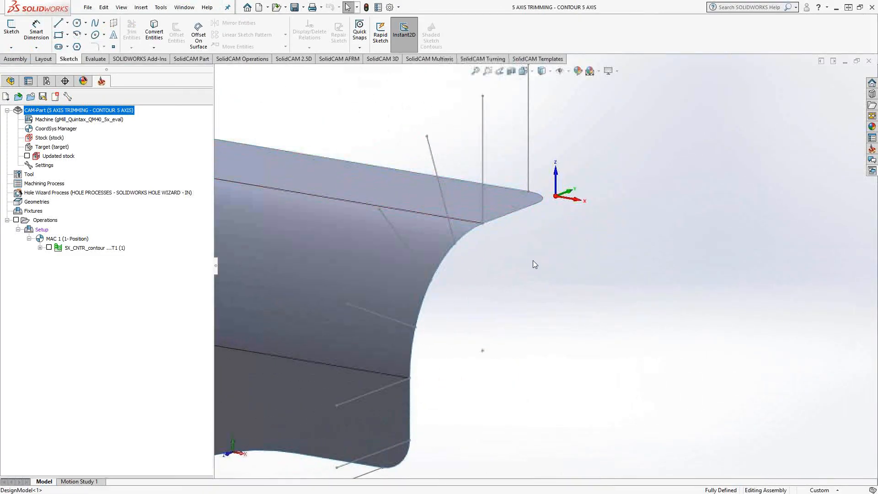
{"action": "scroll", "coordinate": [425, 295], "scroll_direction": "up", "scroll_amount": 3}
{"action": "middle_click_drag", "start_coordinate": [429, 285], "coordinate": [431, 292]}
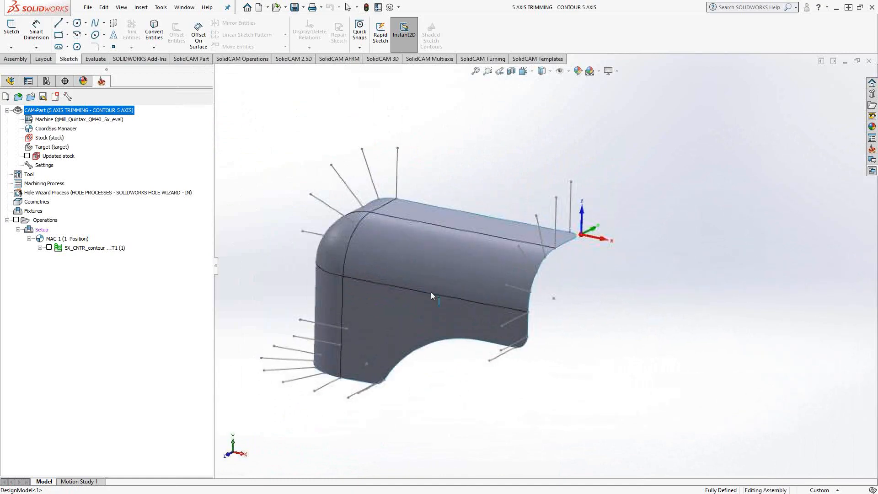
{"action": "double_click", "coordinate": [77, 247]}
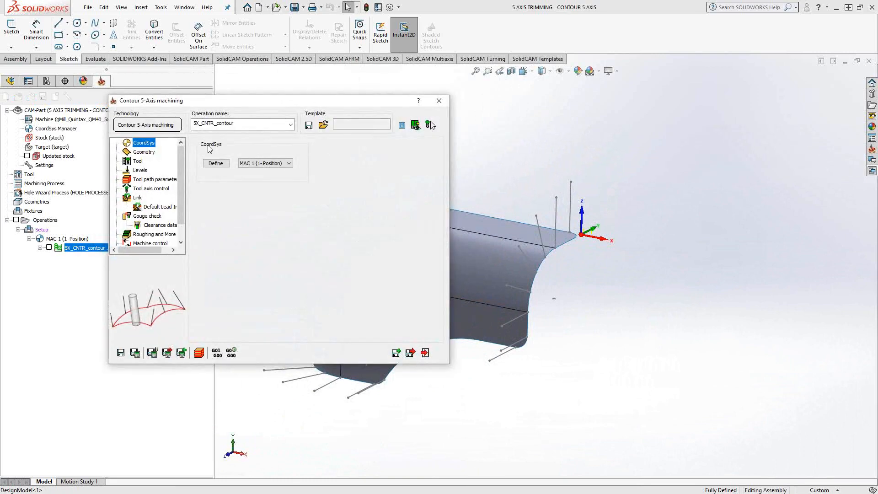
{"action": "left_click_drag", "start_coordinate": [234, 101], "coordinate": [205, 88]}
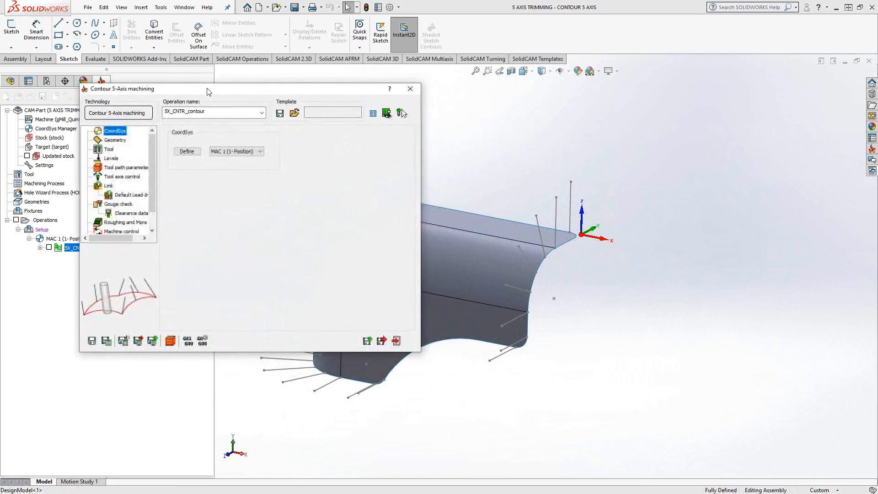
{"action": "middle_click_drag", "start_coordinate": [484, 196], "coordinate": [647, 213], "text": "ctrl"}
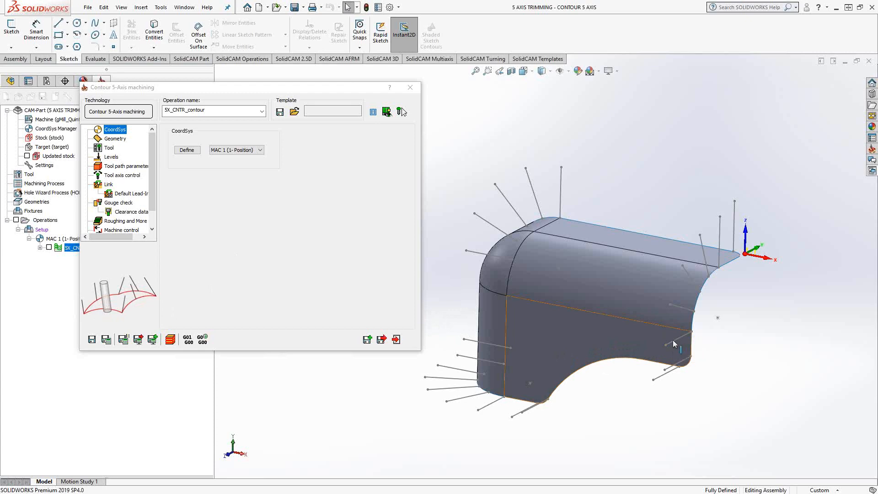
{"action": "left_click", "coordinate": [710, 254]}
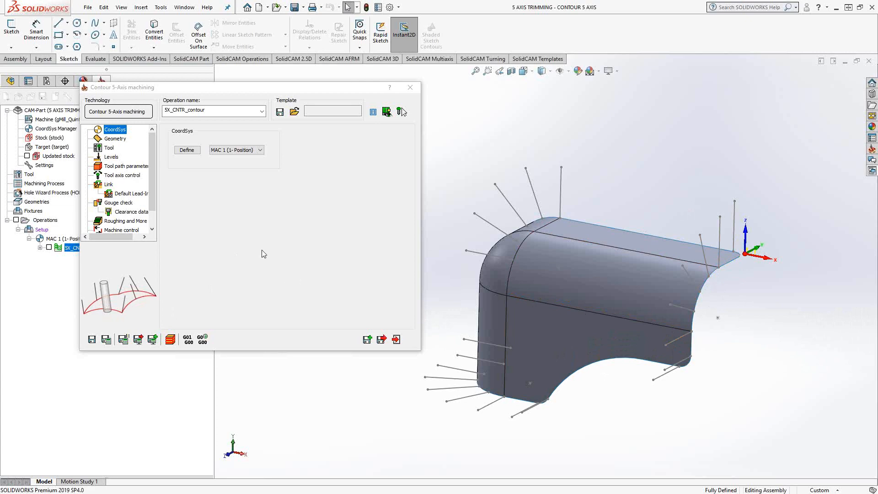
Examine the Contour 5-Axis operation's geometry by showing the drive curve on the model.
{"action": "left_click", "coordinate": [111, 139]}
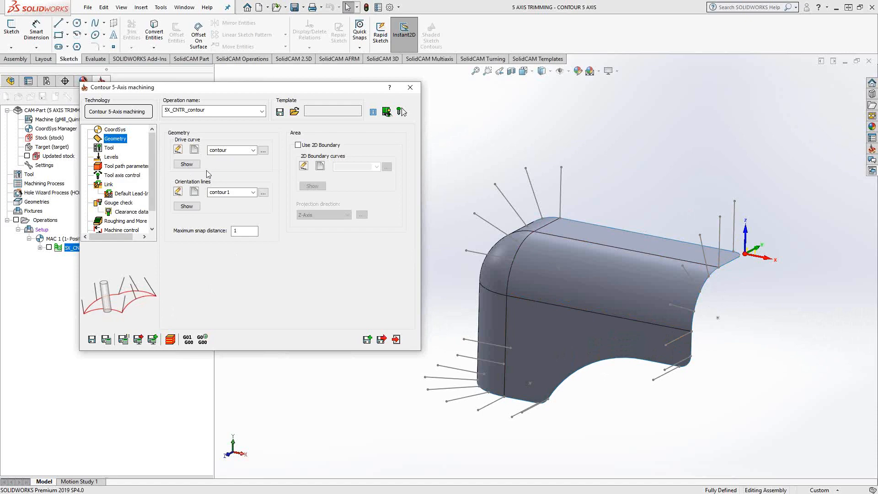
{"action": "left_click", "coordinate": [187, 164]}
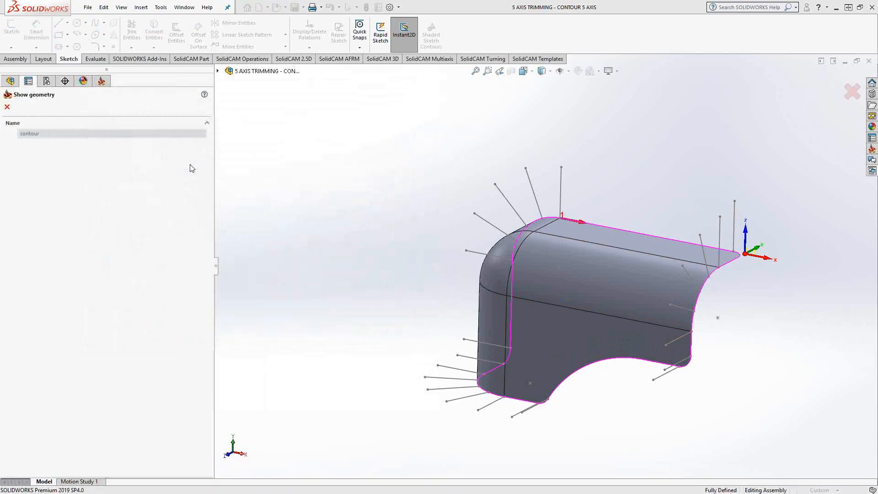
{"action": "middle_click_drag", "start_coordinate": [565, 264], "coordinate": [553, 299]}
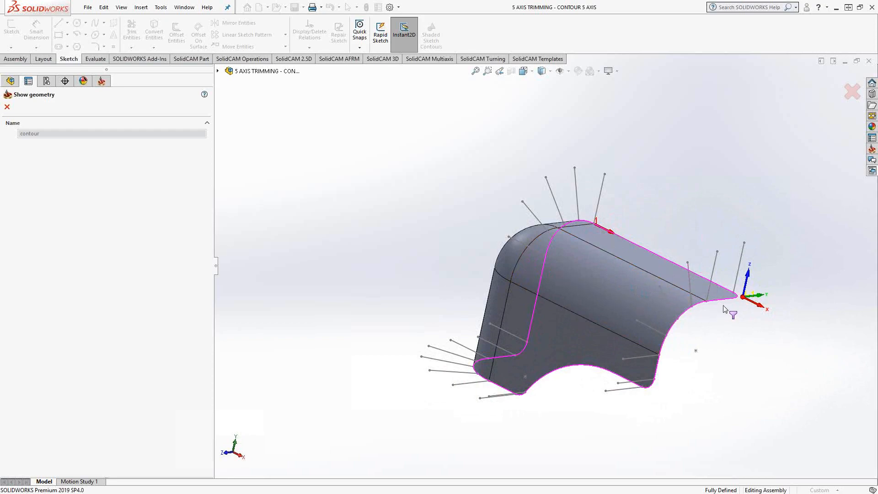
{"action": "left_click", "coordinate": [7, 107]}
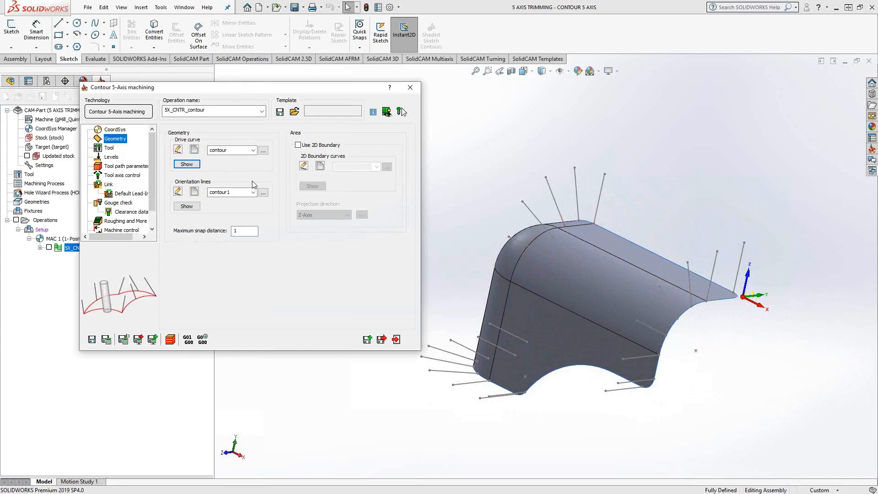
Show the contour1 orientation lines on the model to check their order and directions.
{"action": "left_click", "coordinate": [186, 206]}
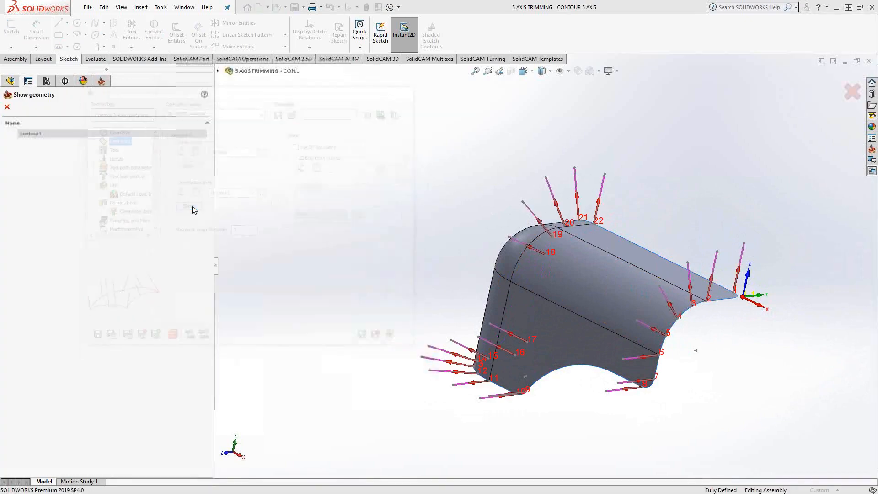
{"action": "left_click", "coordinate": [6, 107]}
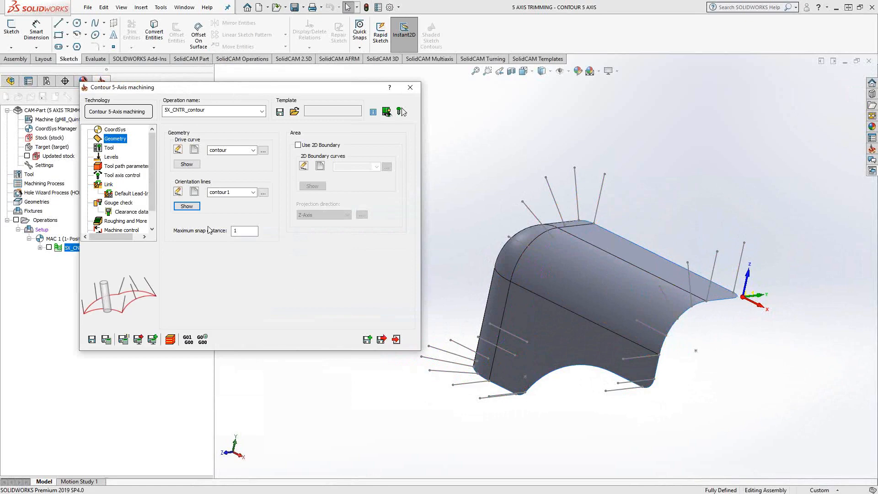
{"action": "left_click", "coordinate": [187, 207]}
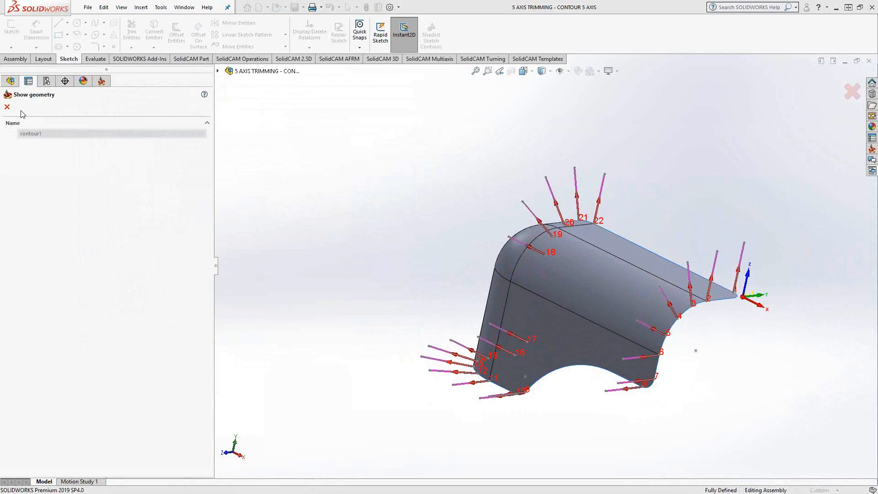
{"action": "left_click", "coordinate": [7, 106]}
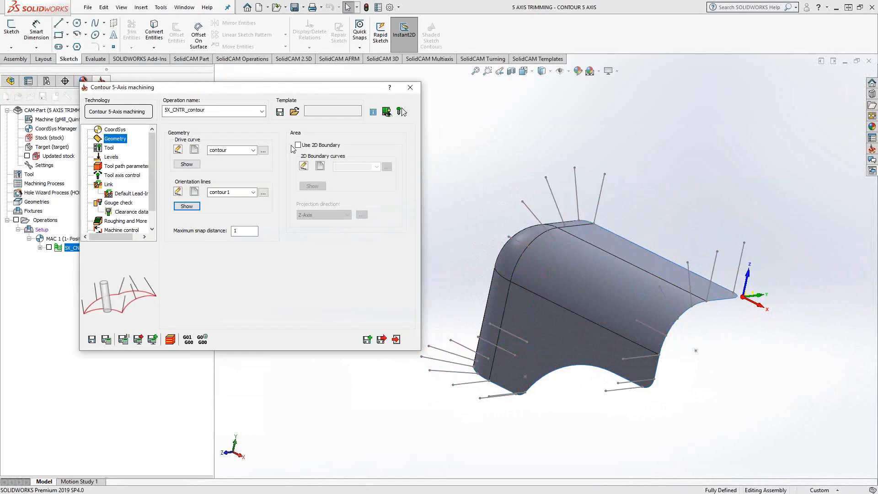
Examine the tool, levels and tool path parameters, reviewing the sorting options and keeping the cutting side at Left.
{"action": "left_click", "coordinate": [110, 147]}
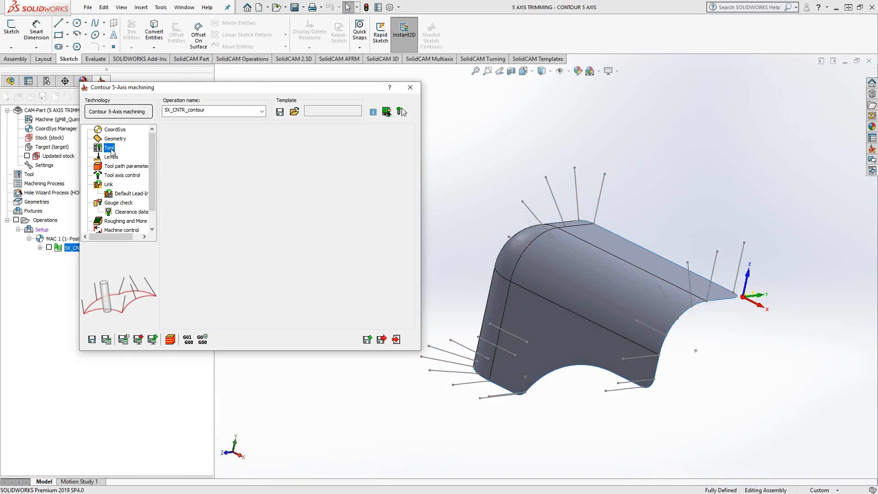
{"action": "left_click", "coordinate": [114, 157]}
{"action": "left_click", "coordinate": [123, 165]}
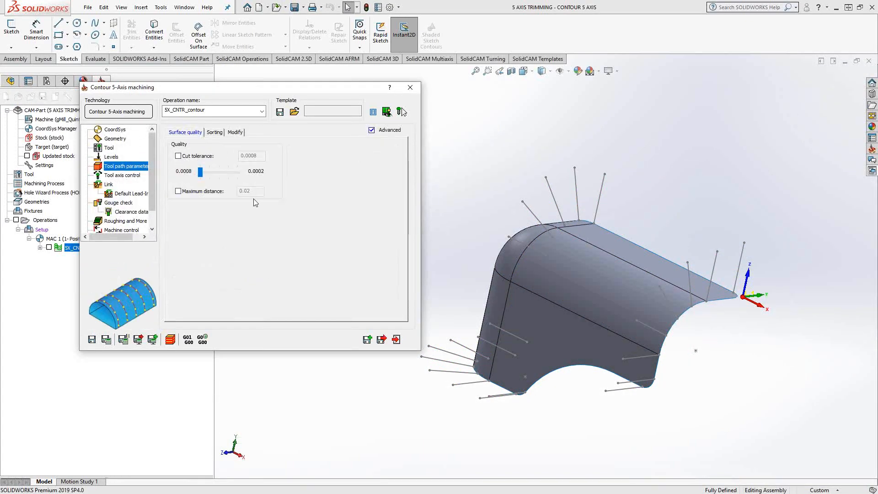
{"action": "left_click", "coordinate": [216, 135]}
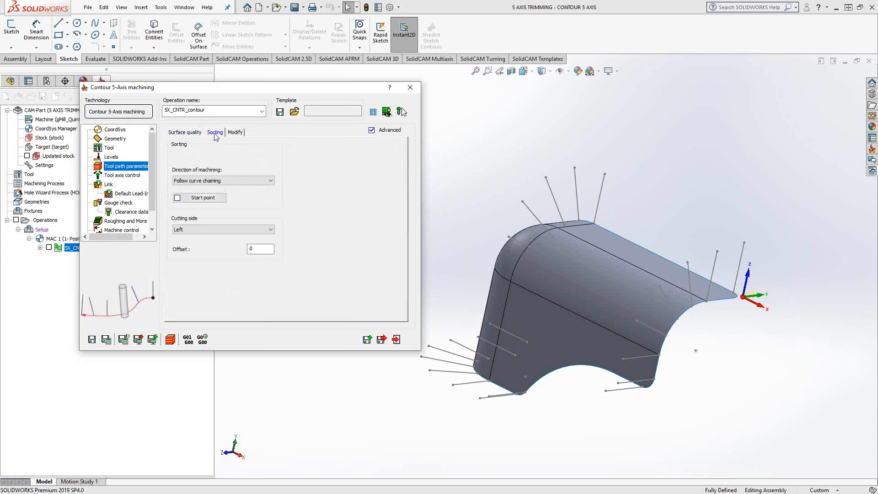
{"action": "left_click", "coordinate": [242, 233]}
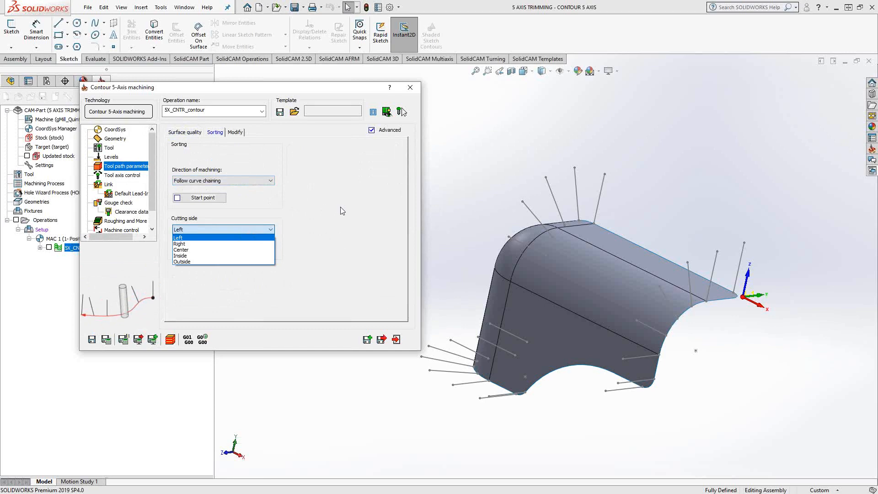
{"action": "left_click", "coordinate": [240, 236]}
Review the Contour 5-Axis operation's tool axis direction choices, tilt angle, link and gouge check settings, and close the operation without changes.
{"action": "left_click", "coordinate": [122, 175]}
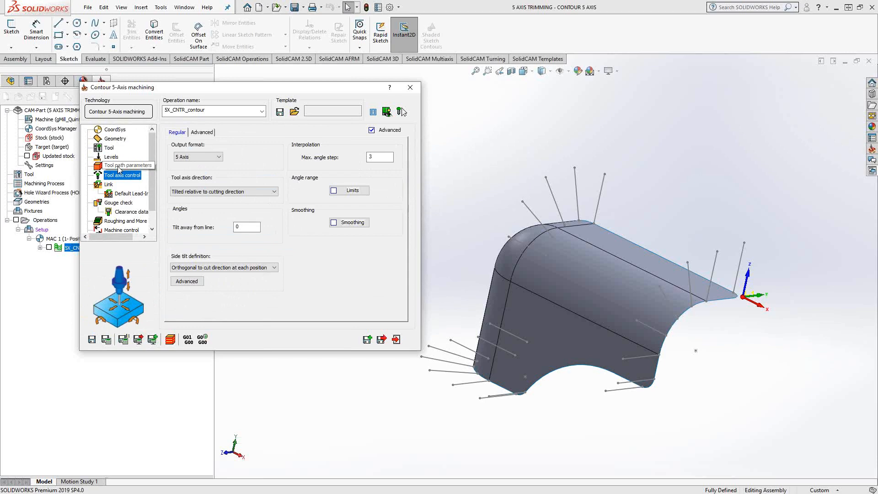
{"action": "left_click", "coordinate": [271, 192]}
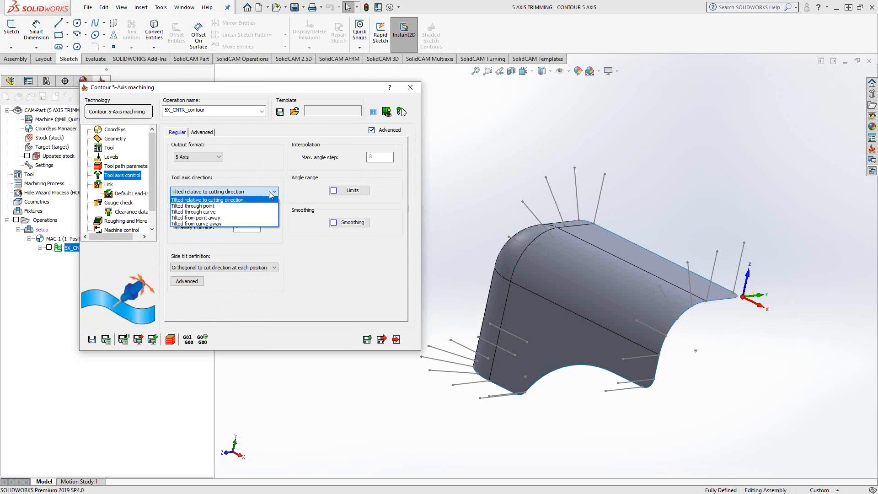
{"action": "left_click", "coordinate": [272, 193]}
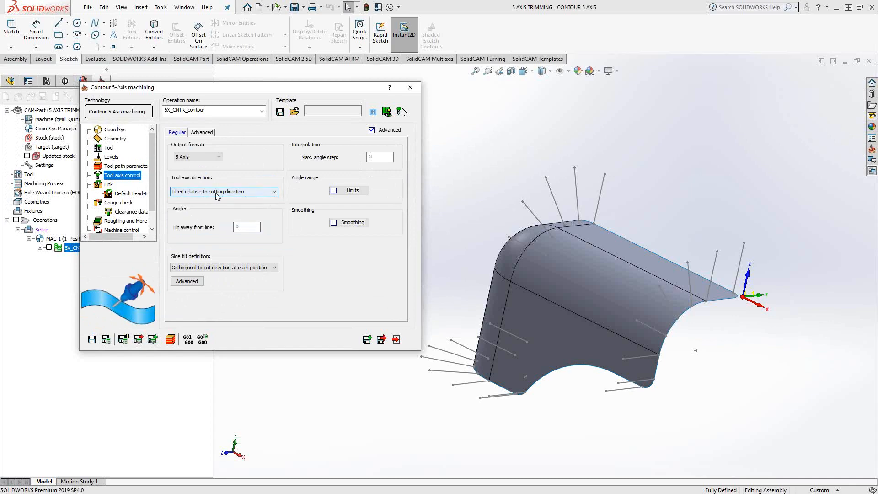
{"action": "key", "text": "Tab"}
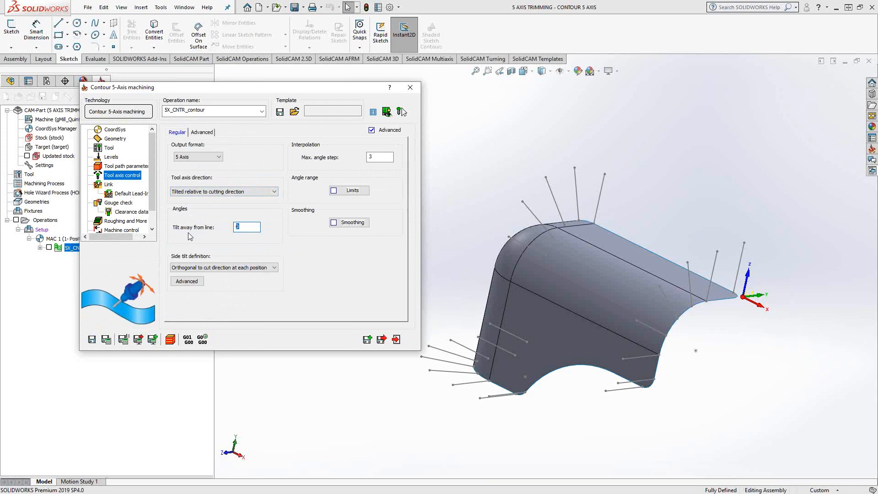
{"action": "left_click", "coordinate": [109, 184]}
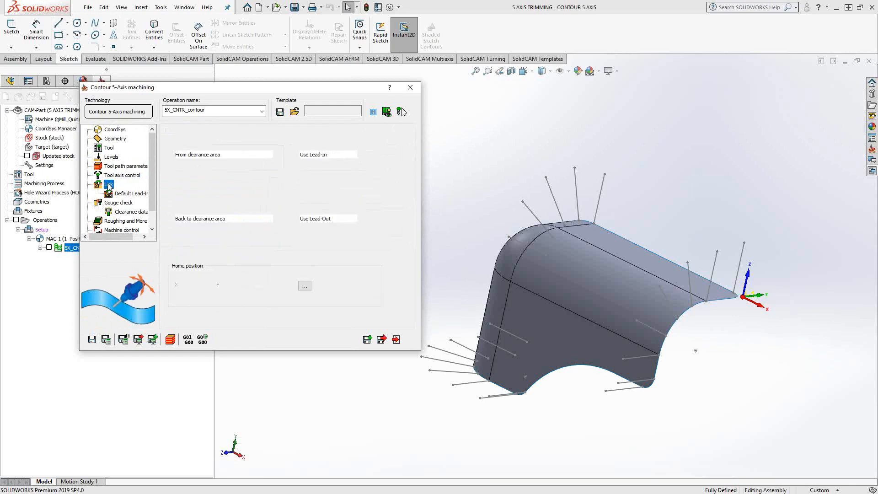
{"action": "left_click", "coordinate": [122, 203]}
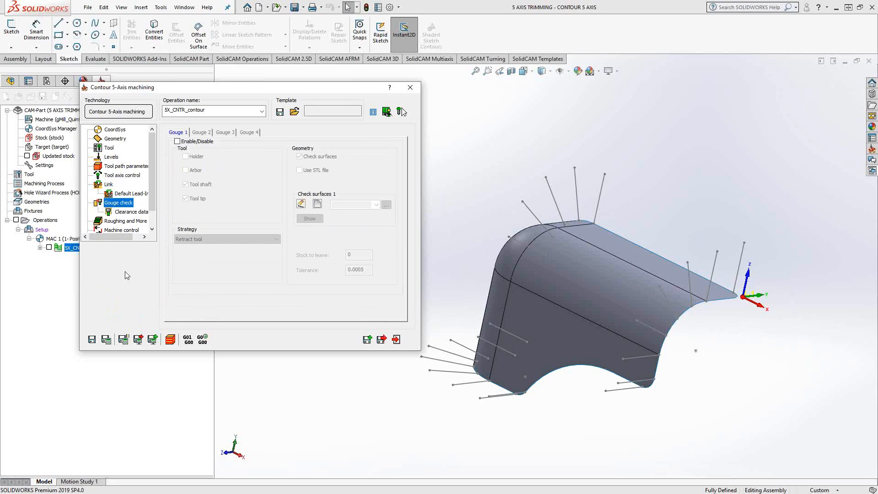
{"action": "left_click", "coordinate": [410, 87]}
Show the 5X_CNTR_contour tool path on the model and examine how its offset follows the trim edge around the rounded corner.
{"action": "left_click", "coordinate": [49, 247]}
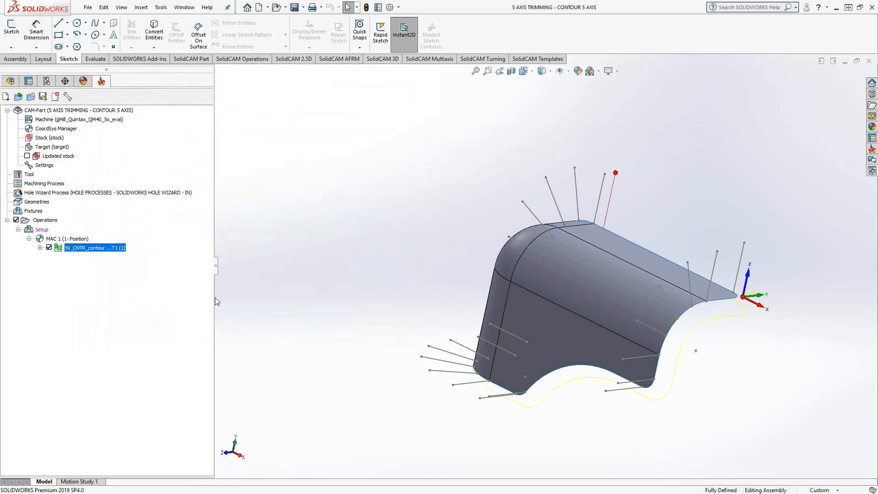
{"action": "middle_click_drag", "start_coordinate": [408, 313], "coordinate": [452, 311]}
{"action": "middle_click_drag", "start_coordinate": [488, 319], "coordinate": [497, 300]}
{"action": "scroll", "coordinate": [652, 287], "scroll_direction": "down", "scroll_amount": 6}
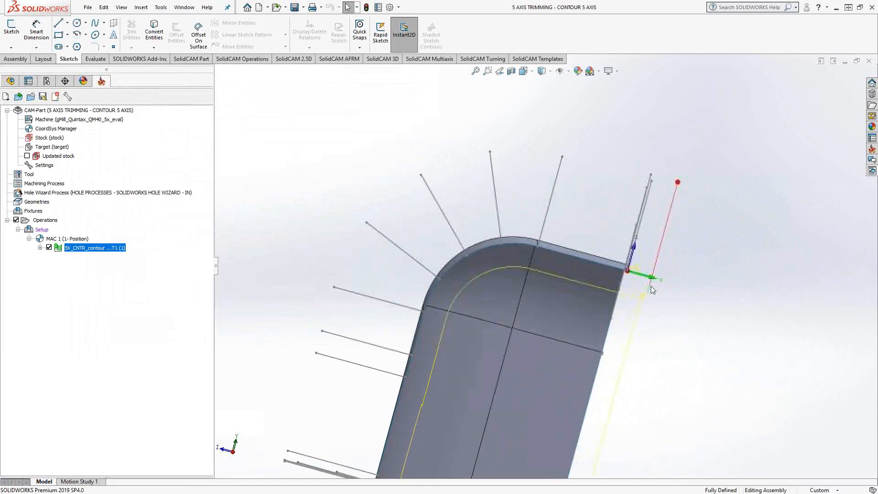
{"action": "middle_click_drag", "start_coordinate": [619, 292], "coordinate": [427, 226]}
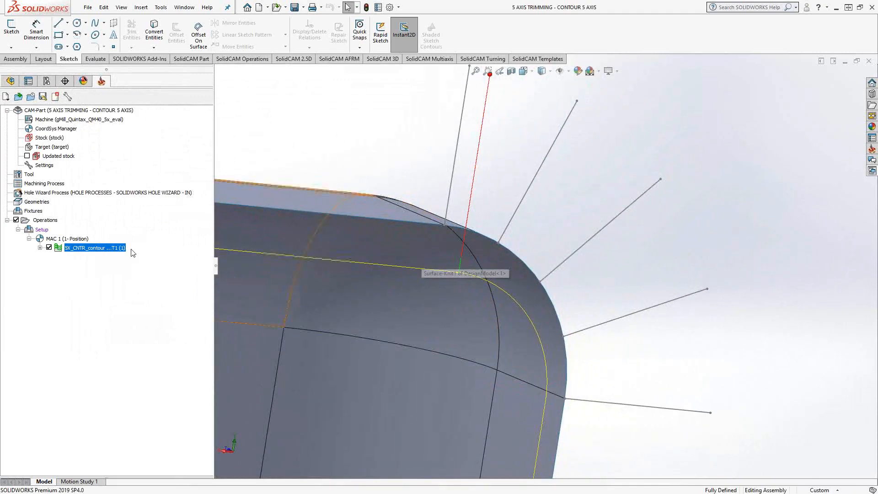
Reopen the 5X_CNTR_contour operation to check the axial shift in the advanced tool axis control settings, and exit it without changes.
{"action": "double_click", "coordinate": [79, 247]}
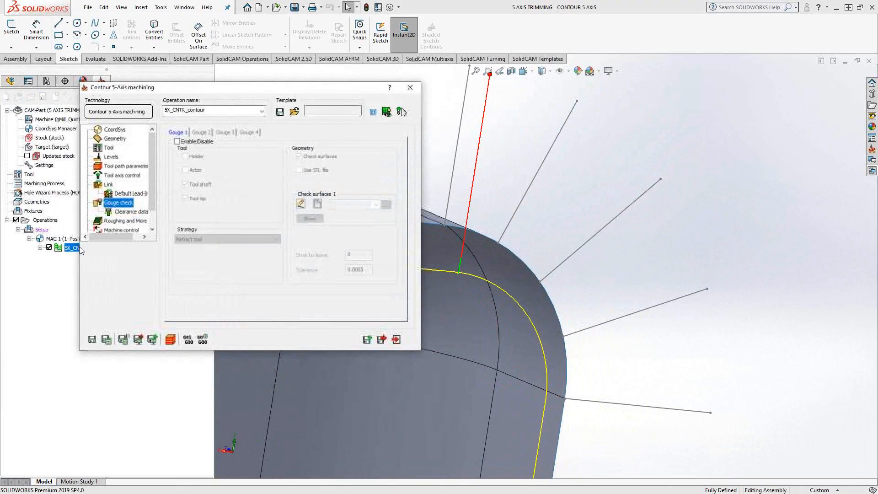
{"action": "left_click", "coordinate": [118, 176]}
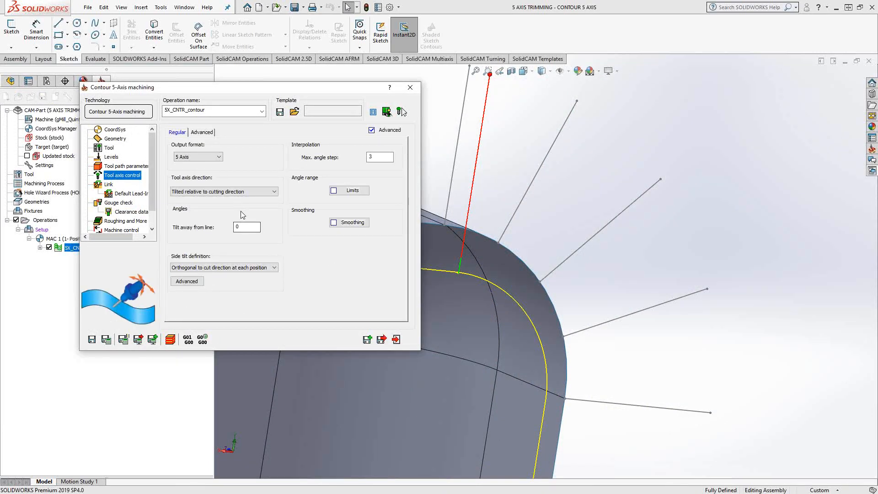
{"action": "left_click", "coordinate": [207, 133]}
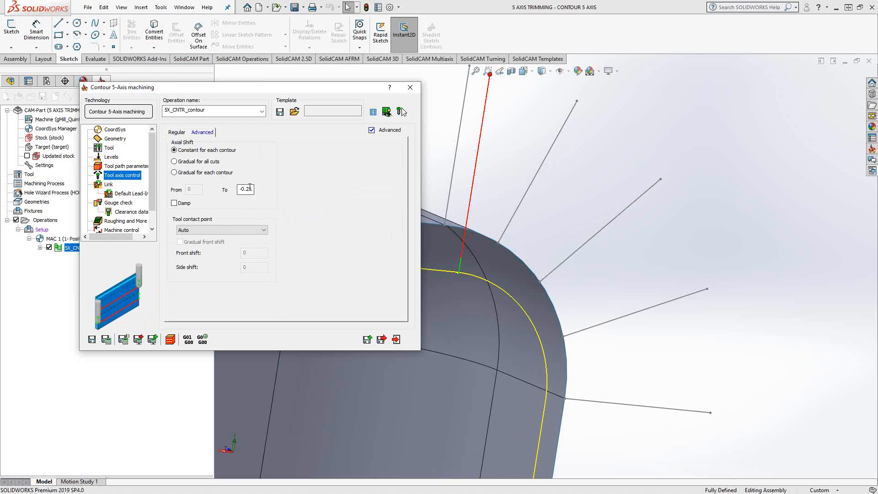
{"action": "double_click", "coordinate": [244, 188]}
{"action": "left_click", "coordinate": [397, 339]}
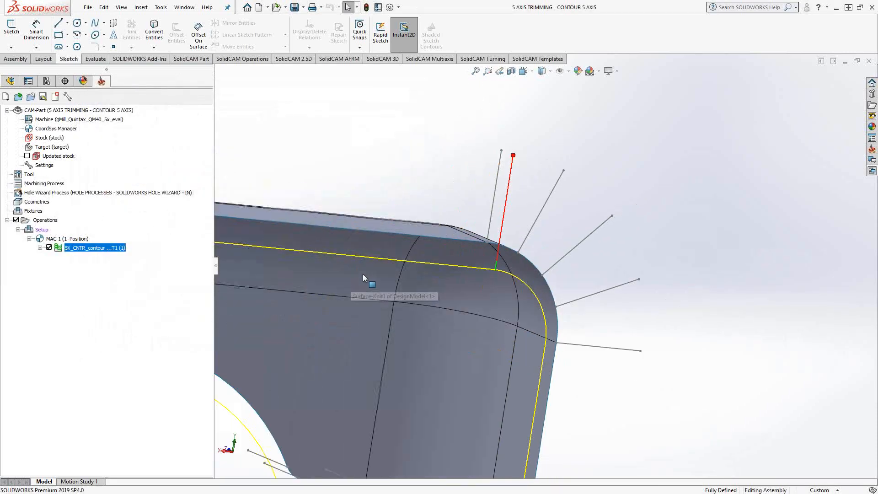
Simulate the 5X_CNTR_contour operation in SolidVerify, checking the tool's tilt around the corner from several angles, and exit the simulation.
{"action": "right_click", "coordinate": [85, 250]}
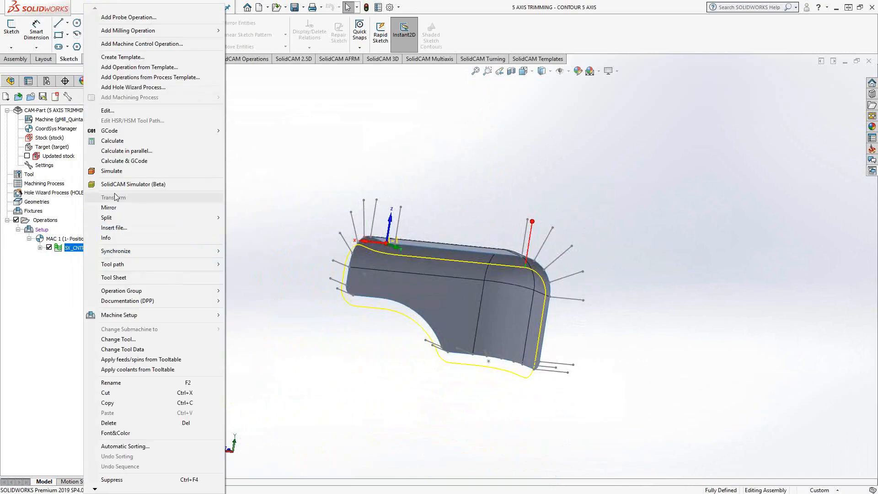
{"action": "left_click", "coordinate": [109, 171]}
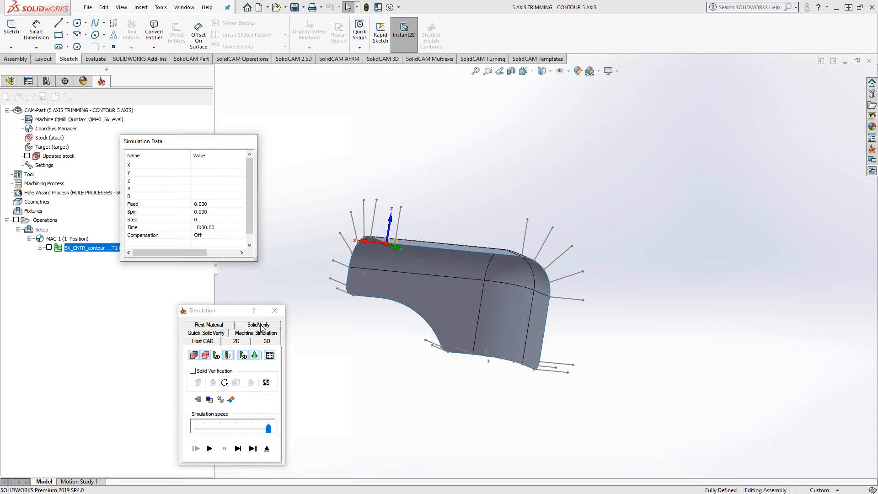
{"action": "left_click", "coordinate": [259, 325]}
{"action": "middle_click_drag", "start_coordinate": [419, 220], "coordinate": [362, 316]}
{"action": "left_click", "coordinate": [239, 449]}
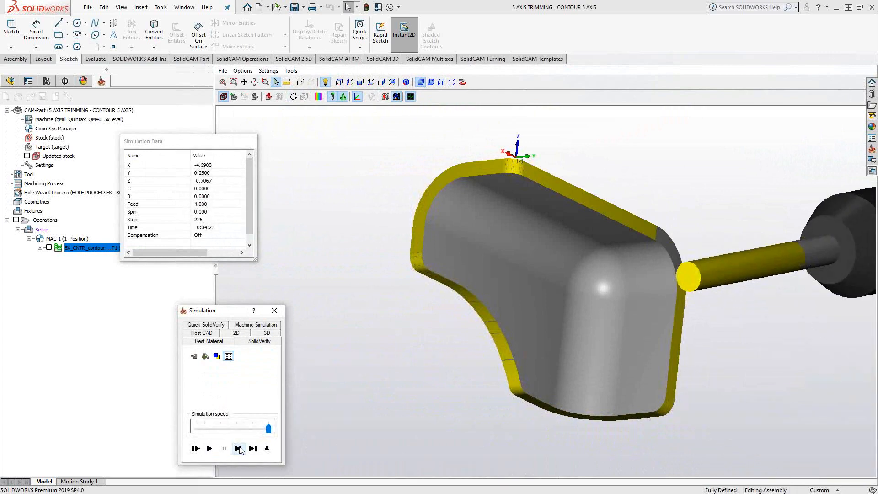
{"action": "middle_click_drag", "start_coordinate": [492, 213], "coordinate": [461, 224]}
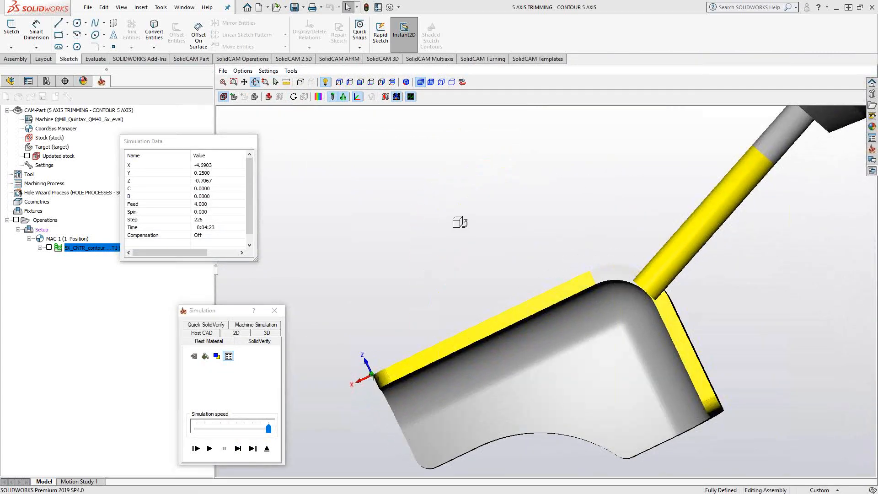
{"action": "left_click", "coordinate": [238, 449]}
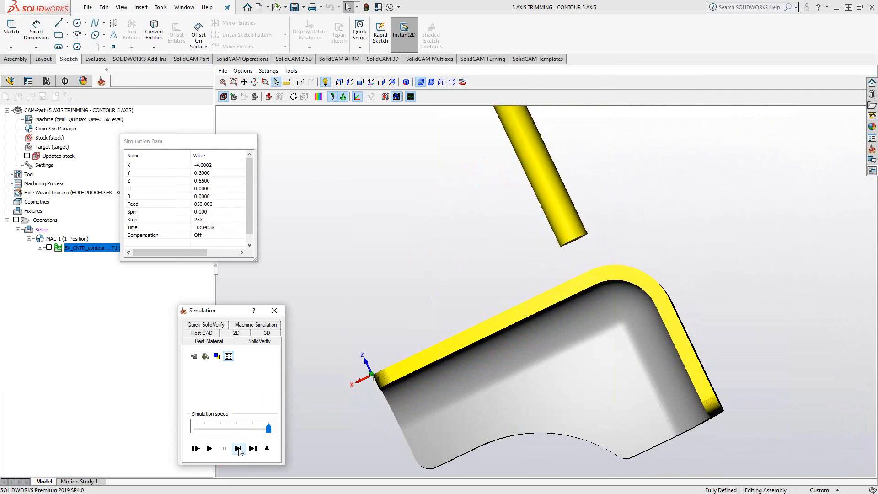
{"action": "left_click", "coordinate": [267, 449]}
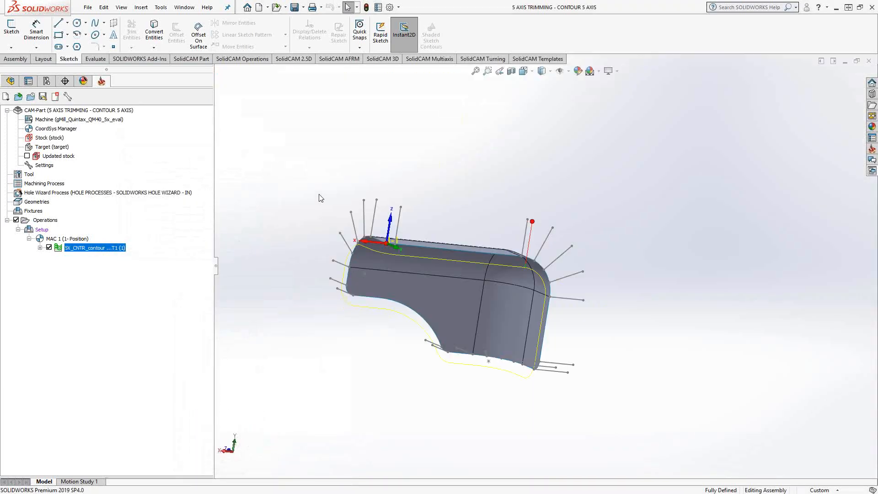
Hide the 5X_CNTR_contour tool path so that only the part and its orientation lines are displayed.
{"action": "middle_click_drag", "start_coordinate": [315, 205], "coordinate": [452, 257]}
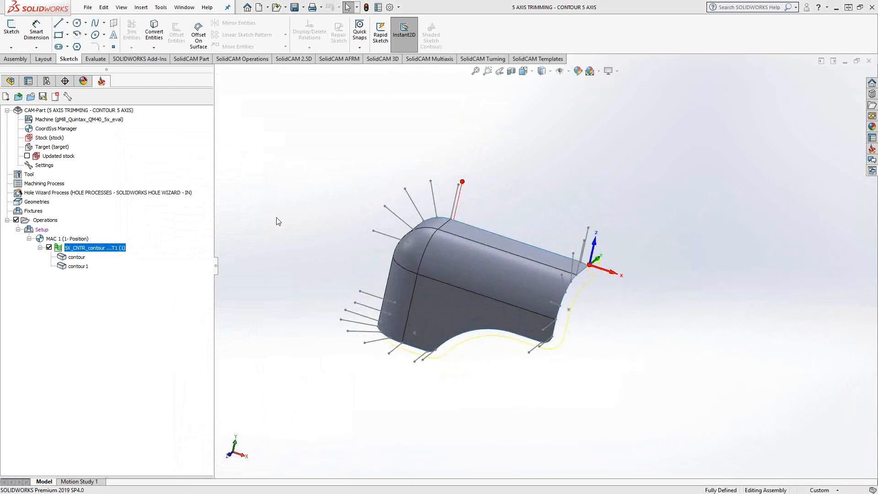
{"action": "left_click", "coordinate": [49, 247]}
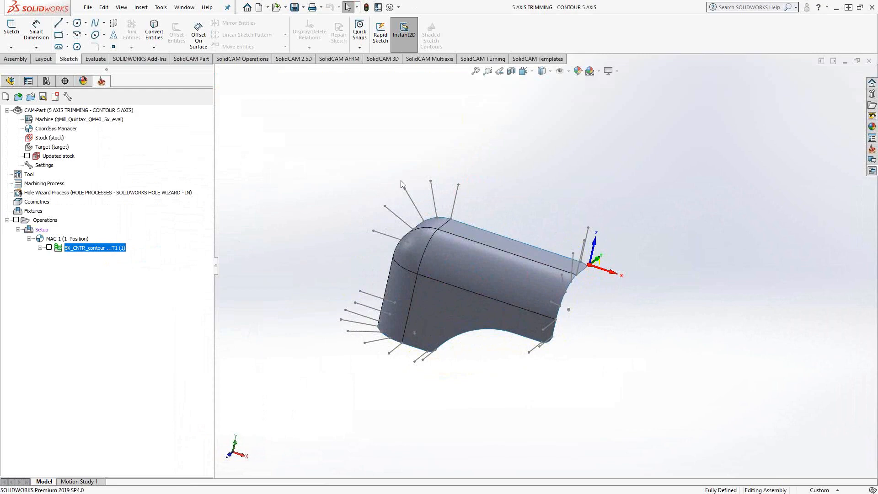